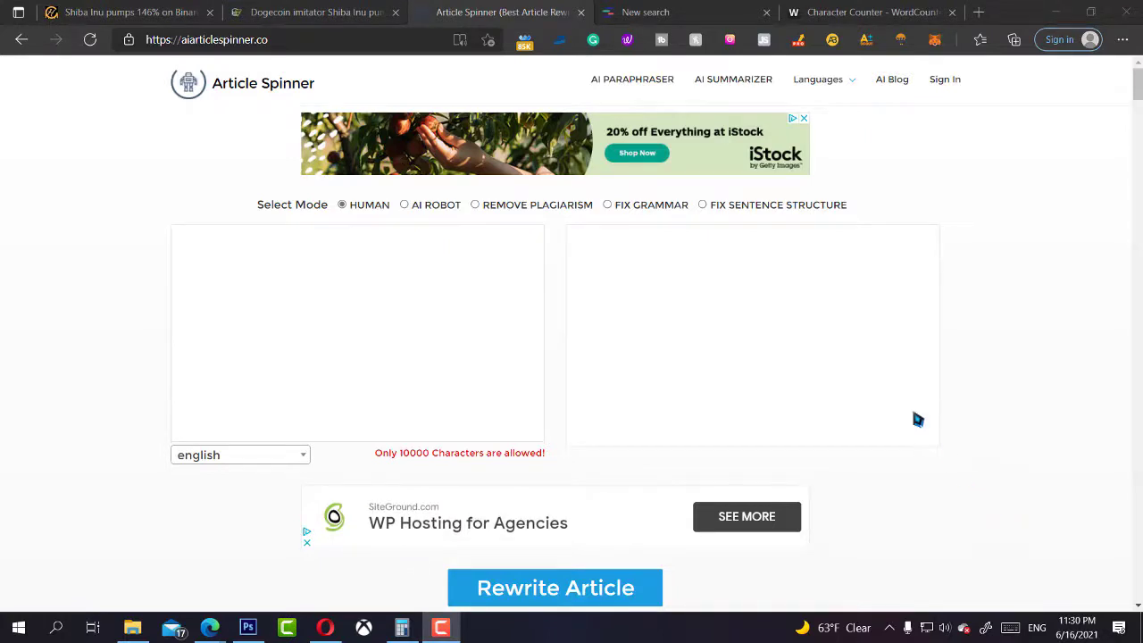
Step: Browse the Dogecoin imitator article, briefly selecting a word and then the first paragraph
click(299, 11)
scroll(255, 323, down, 3)
scroll(335, 383, down, 1)
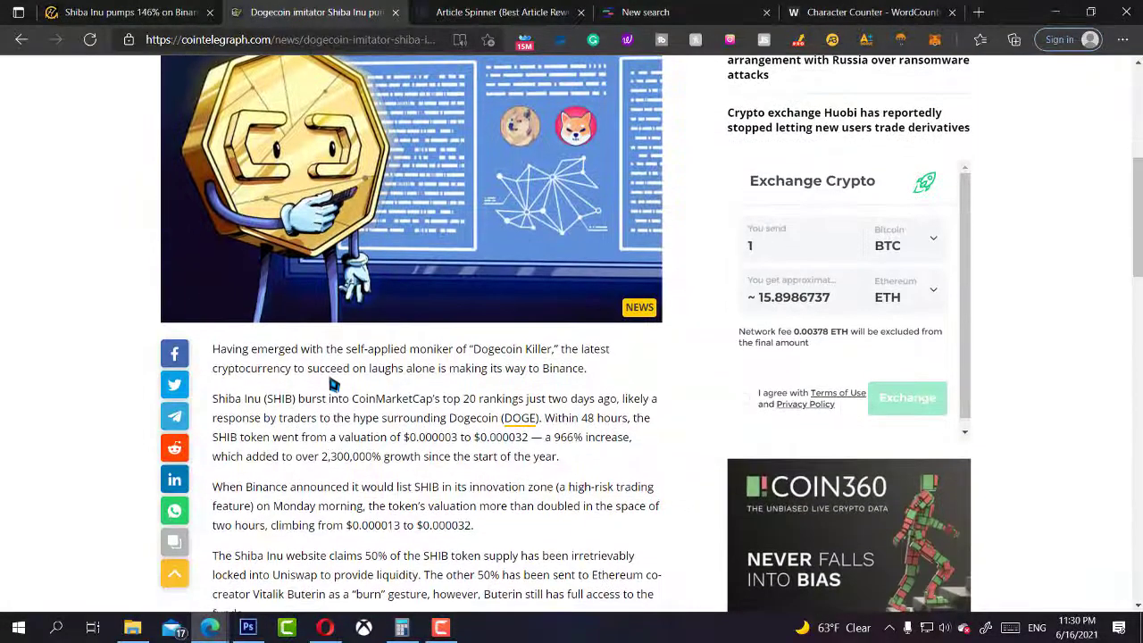
double_click(328, 367)
click(357, 371)
triple_click(357, 371)
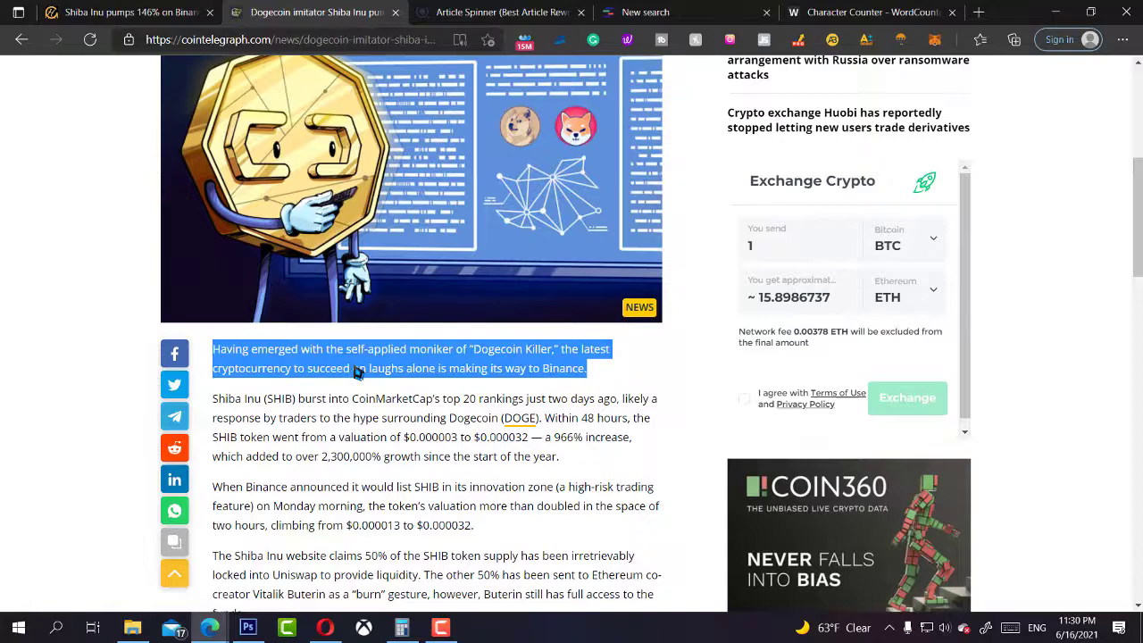
scroll(357, 371, down, 3)
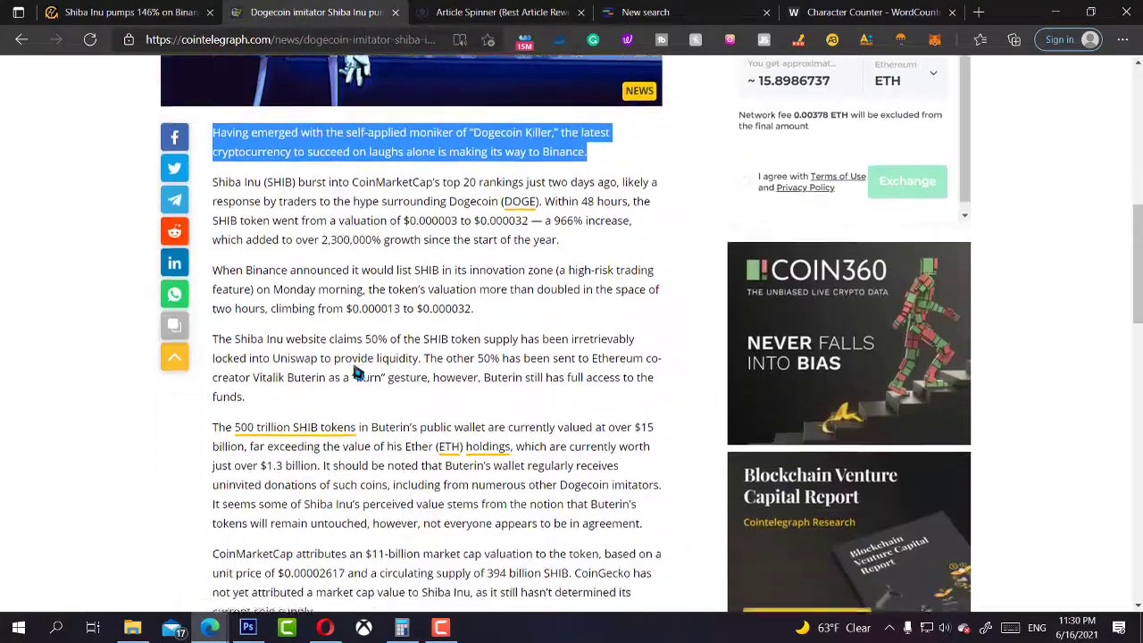
scroll(357, 370, down, 1)
scroll(357, 371, down, 1)
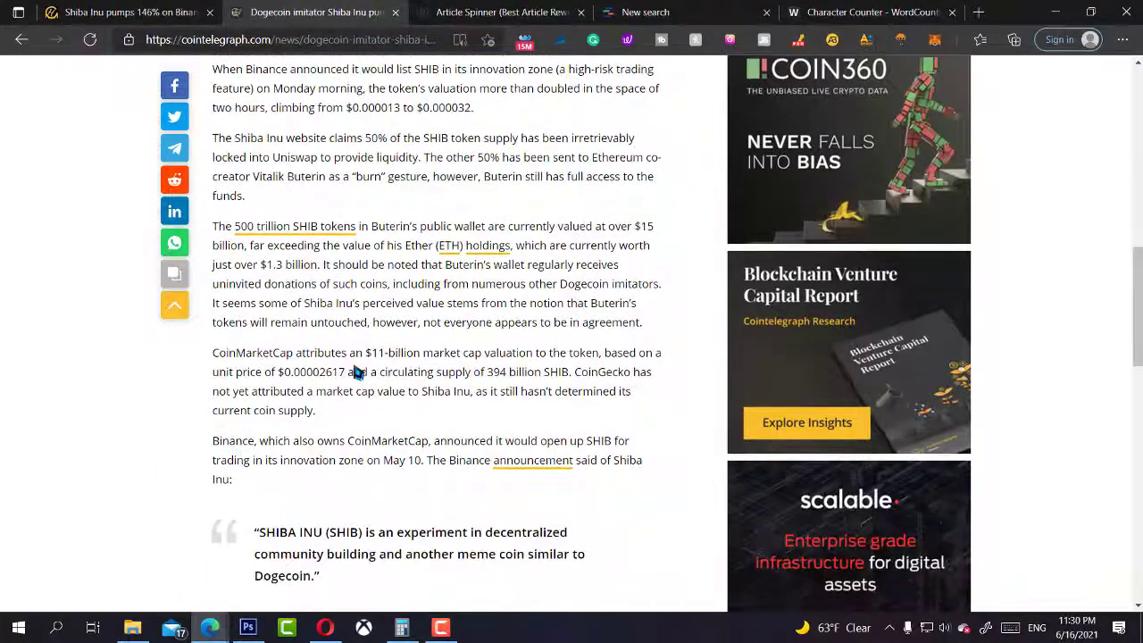
scroll(357, 373, down, 1)
scroll(357, 373, up, 1)
scroll(357, 373, up, 3)
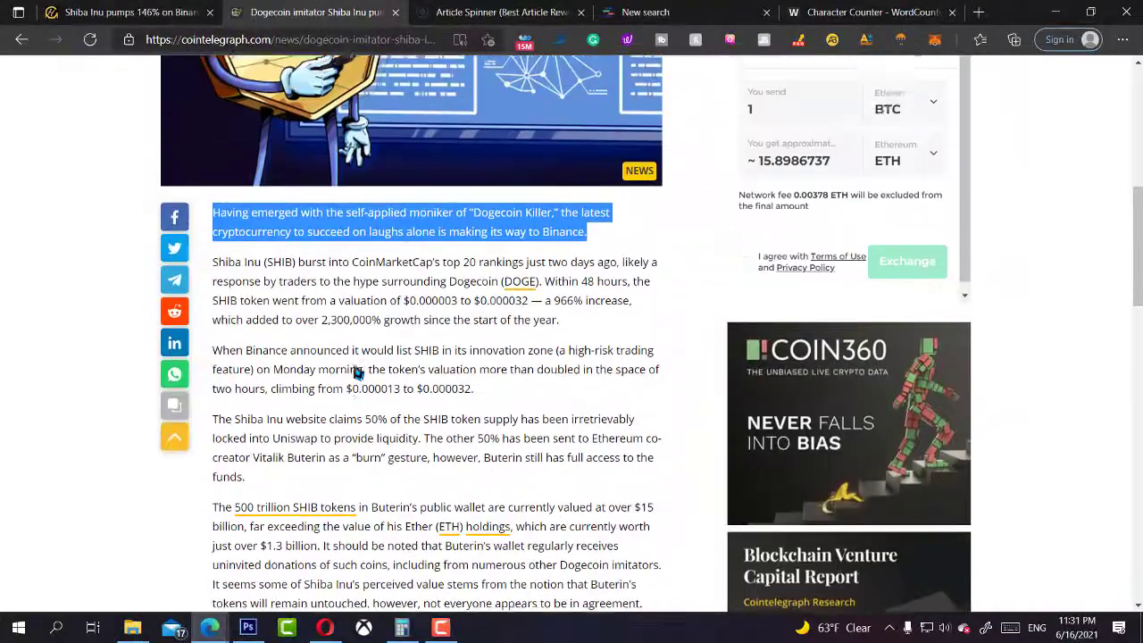
scroll(357, 373, up, 1)
scroll(357, 373, down, 1)
click(358, 373)
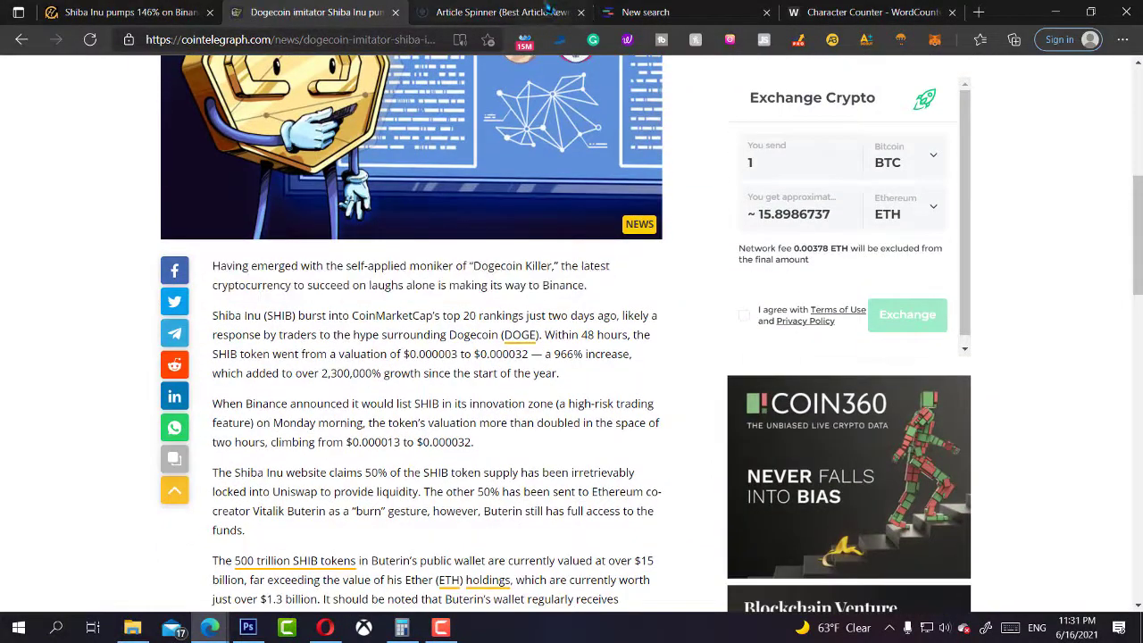
Step: Look over Article Spinner's empty input box, then the Quetext checker and Character Counter pages
click(438, 12)
click(418, 272)
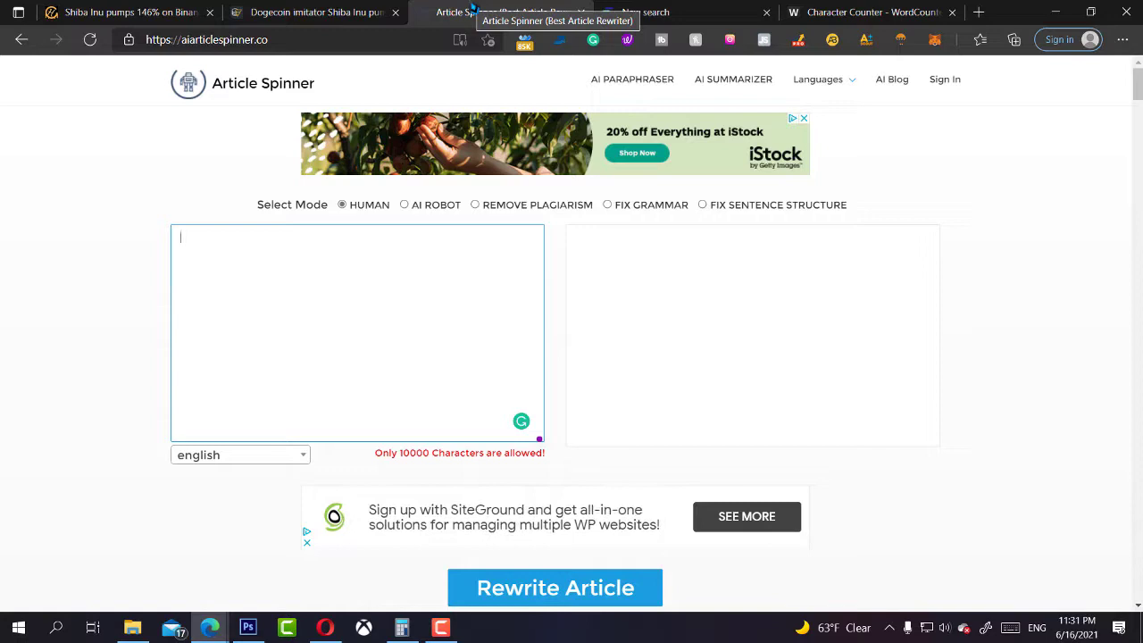
click(665, 12)
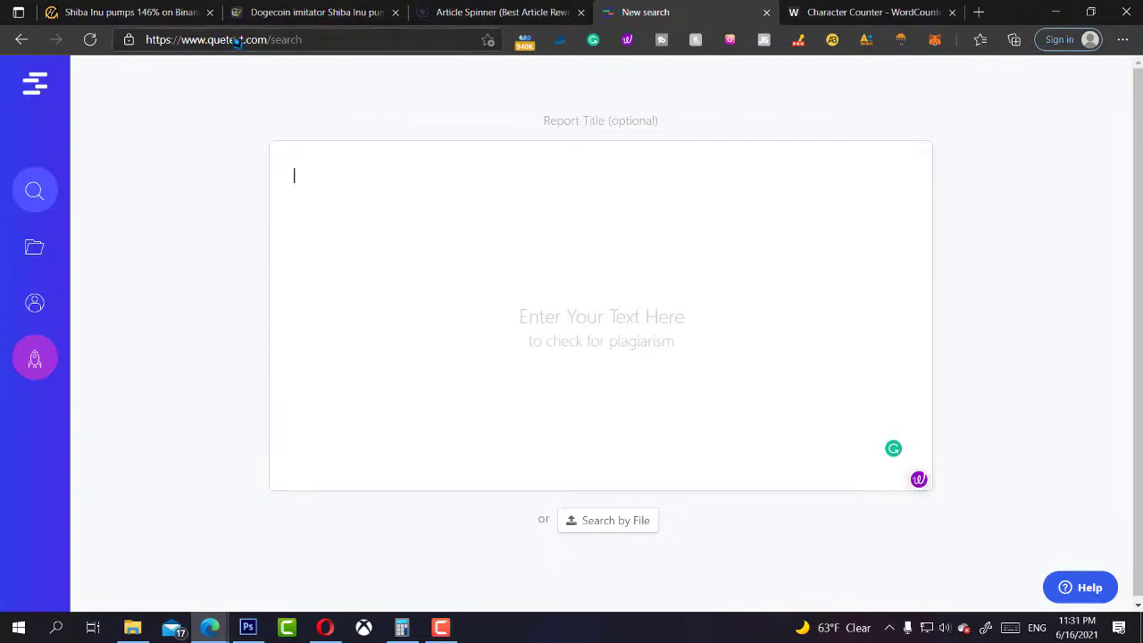
click(897, 11)
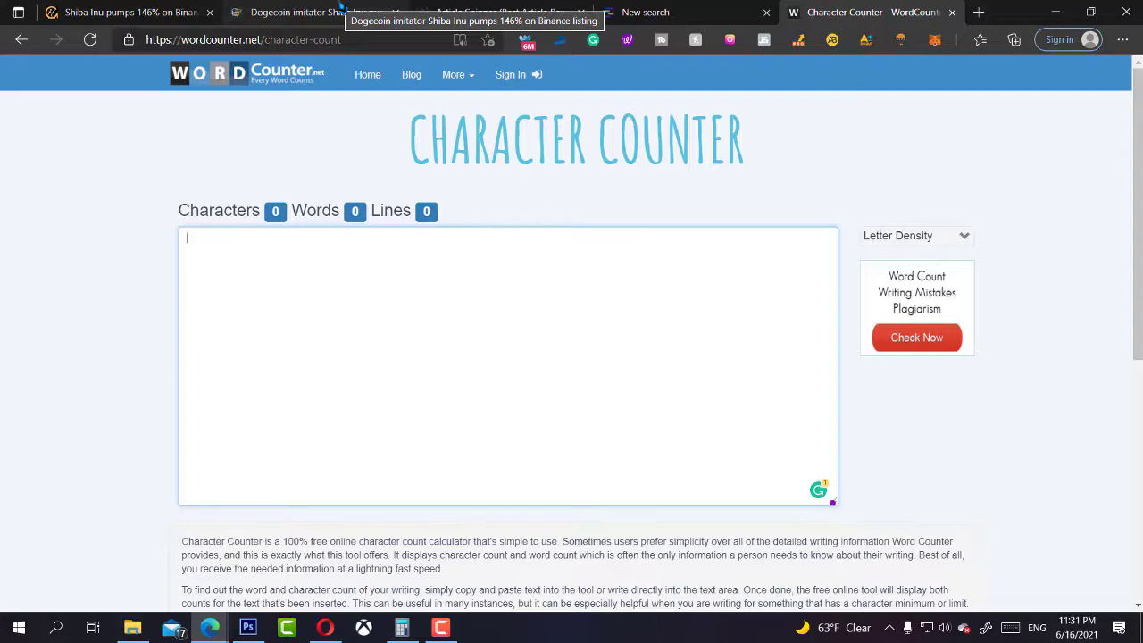
Step: Select the article's first four paragraphs, 'Having emerged' through 'funds.', and drag them onto Article Spinner
click(342, 7)
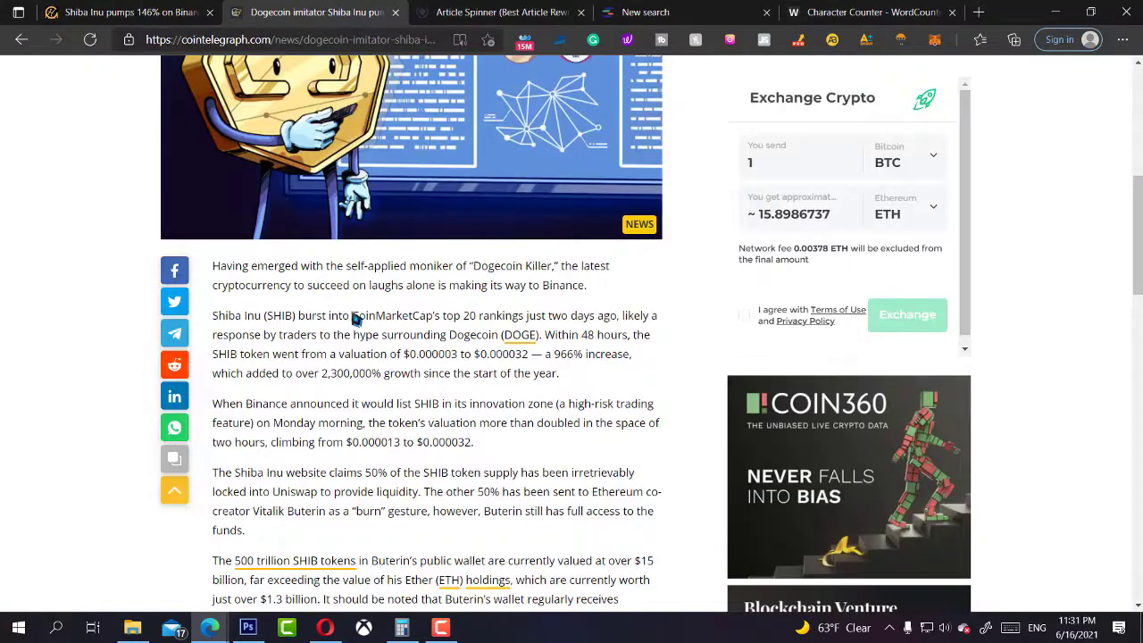
scroll(361, 323, down, 1)
scroll(362, 323, up, 1)
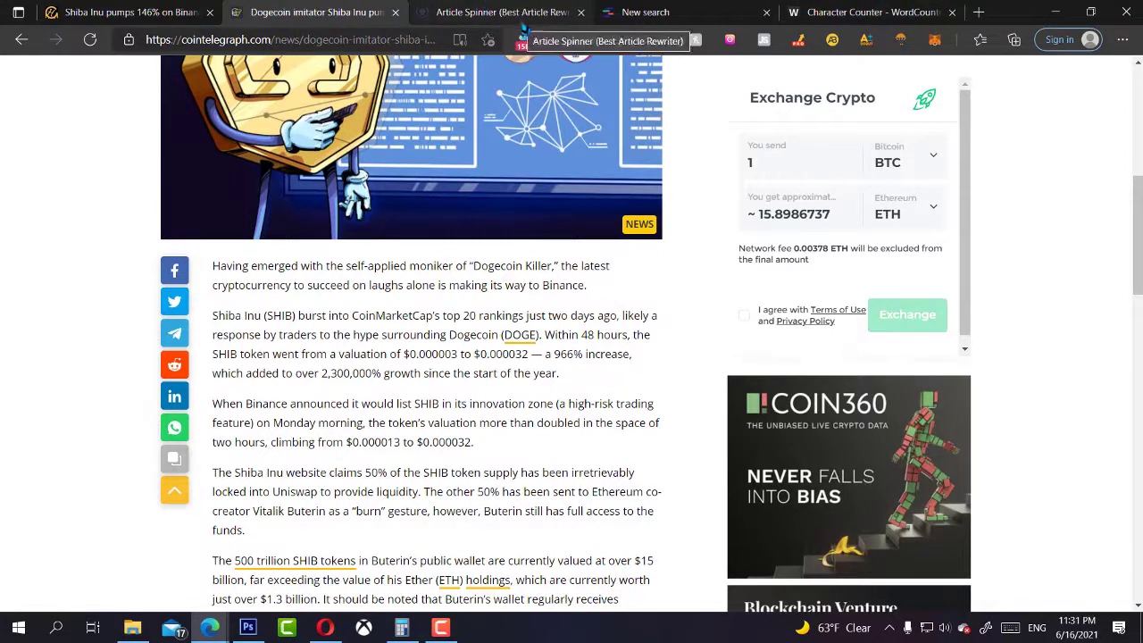
mouse_move(215, 266)
mouse_down()
mouse_move(314, 284)
mouse_move(451, 456)
mouse_up()
key(ctrl+c)
scroll(375, 304, down, 1)
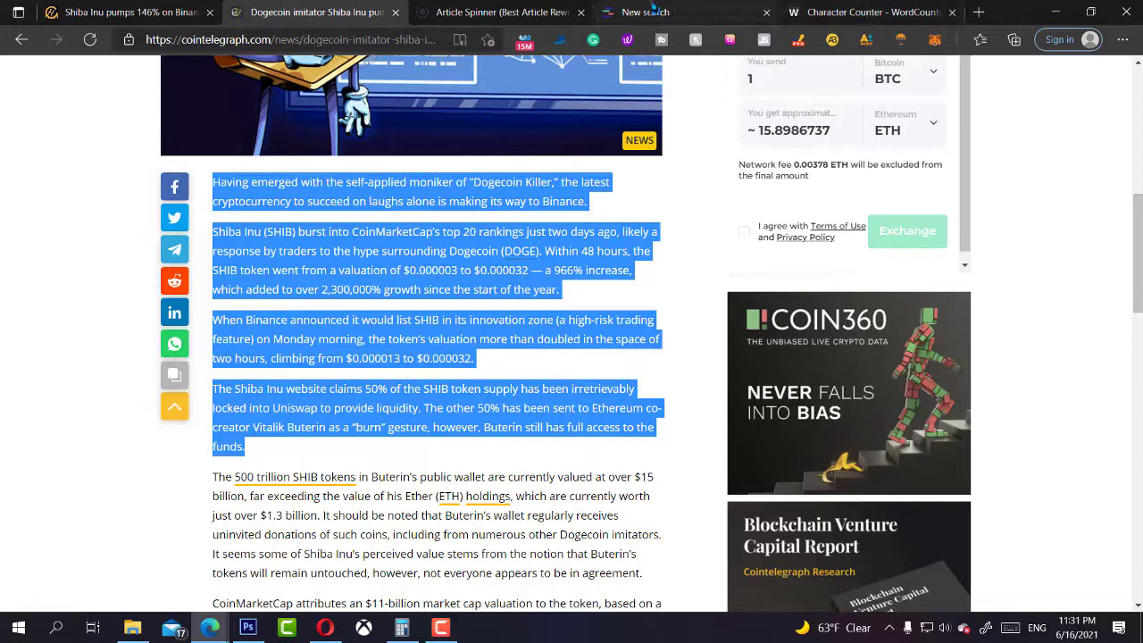
drag(858, 7, 301, 369)
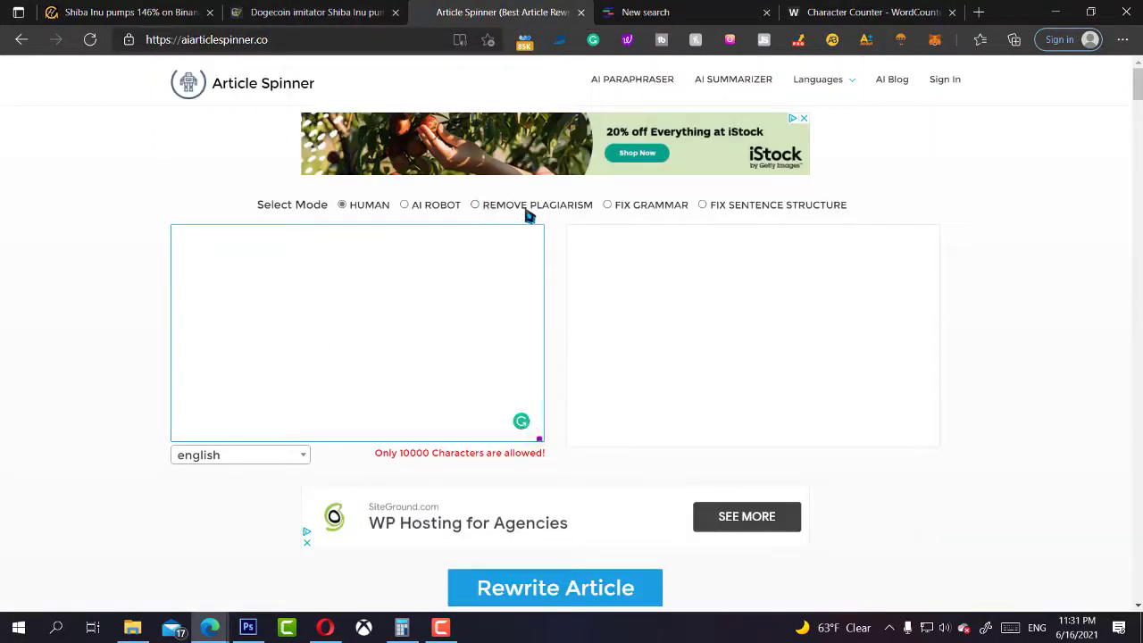
Step: Choose Remove Plagiarism mode, which lowers the input limit to 2,000 characters
mouse_move(529, 216)
mouse_down()
mouse_move(396, 463)
mouse_move(474, 446)
mouse_move(415, 468)
mouse_move(512, 407)
mouse_up()
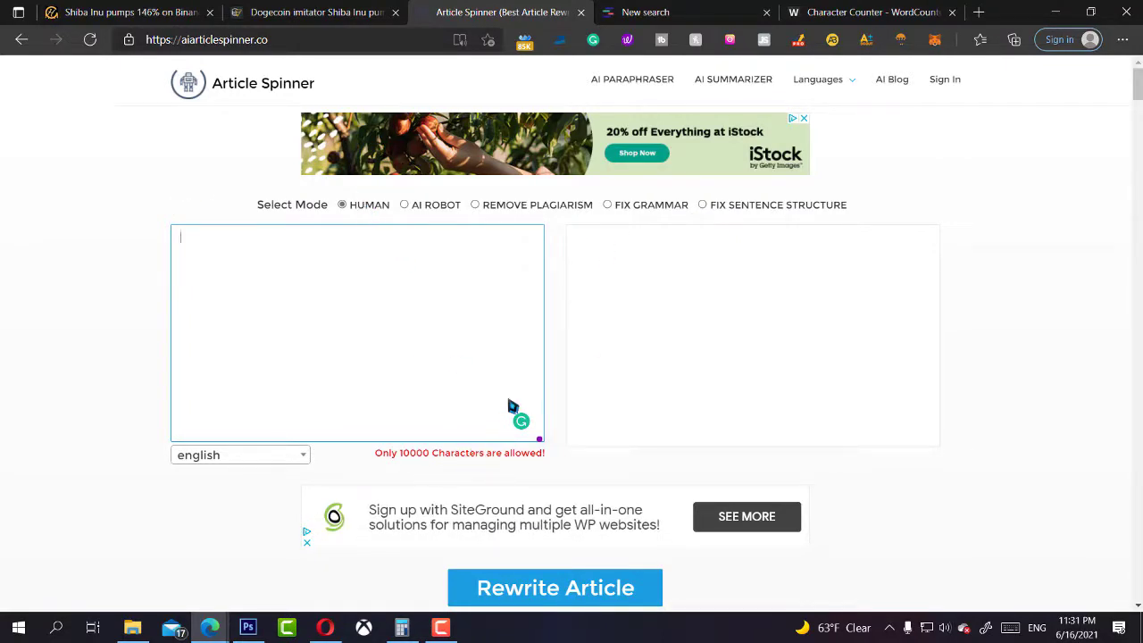
click(520, 211)
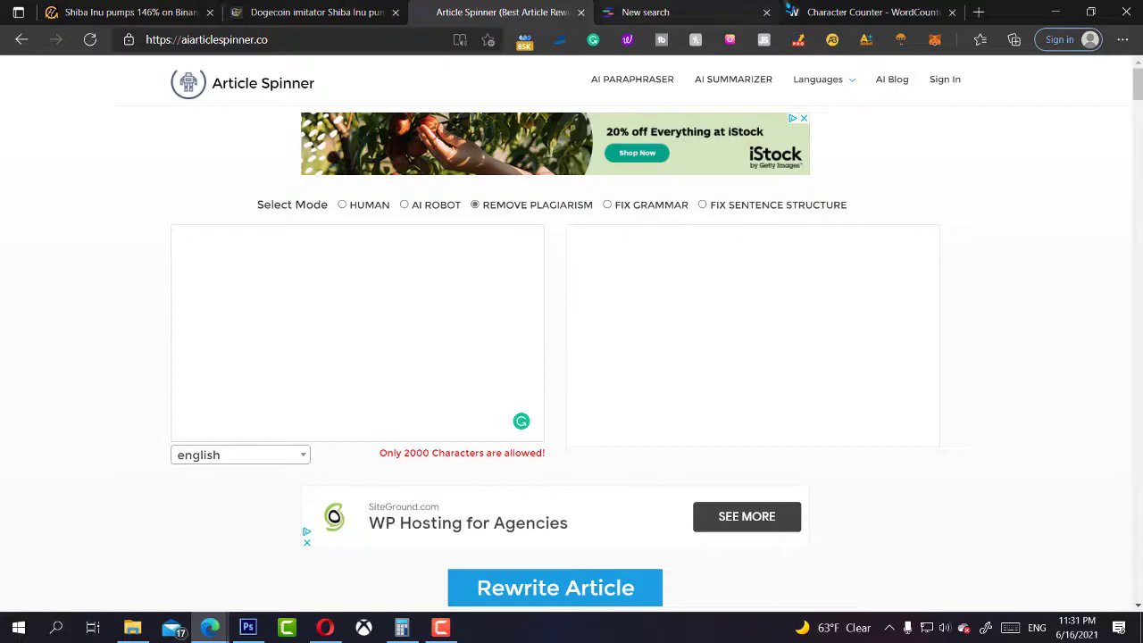
Step: Paste the four paragraphs into Character Counter, which reads 944 characters and 156 words, then select all of them
click(790, 9)
key(ctrl+v)
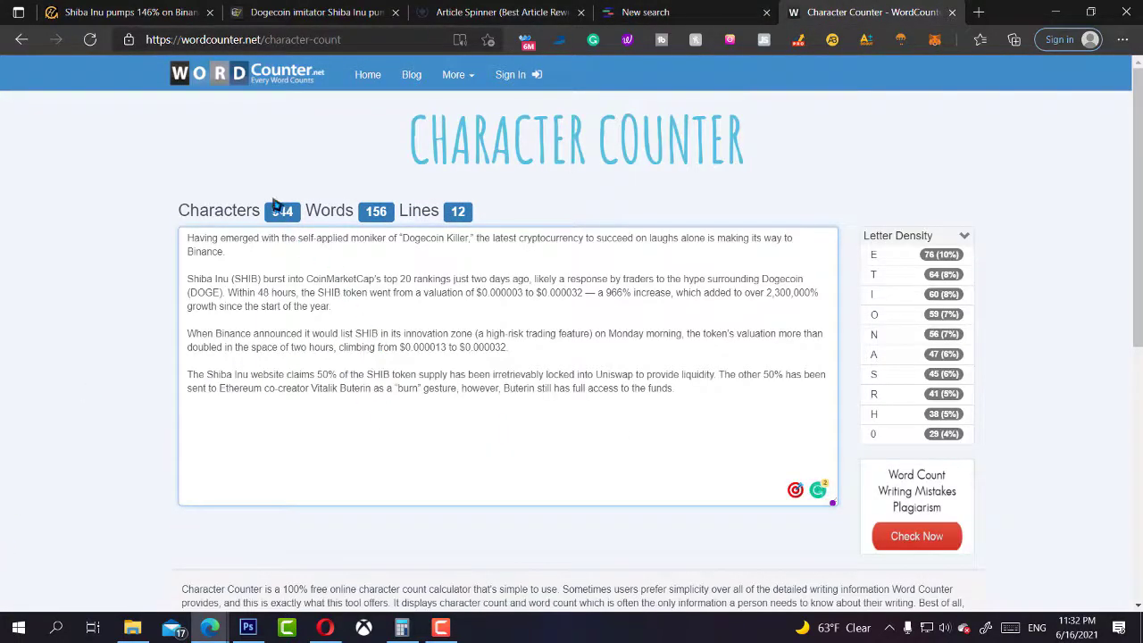
click(741, 375)
key(ctrl+shift+Home)
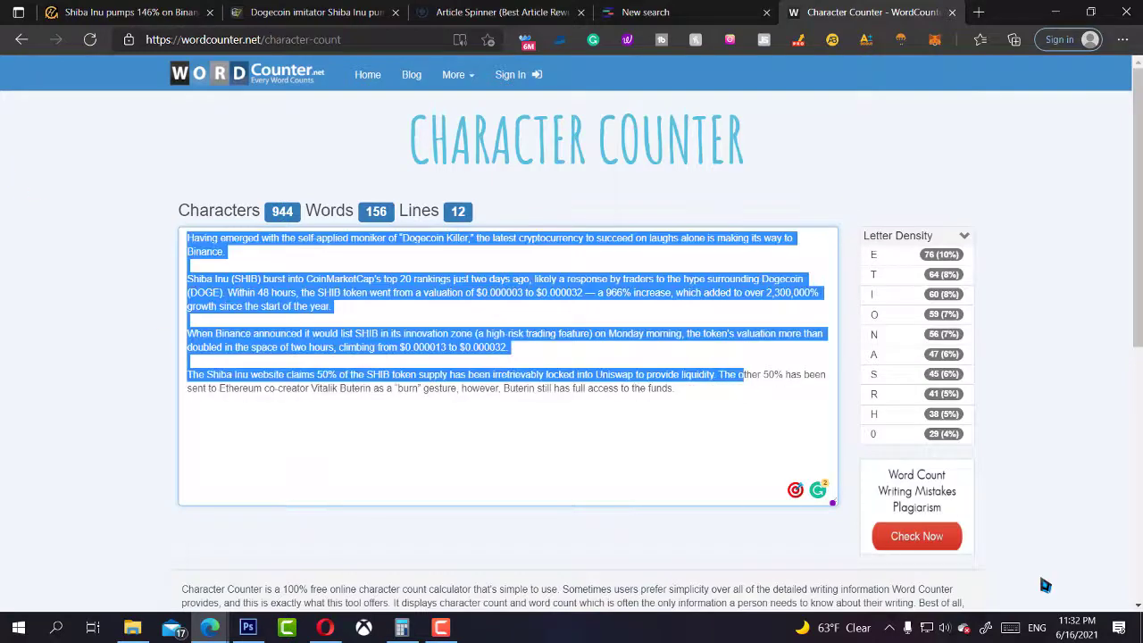
click(648, 440)
drag(665, 388, 5, 36)
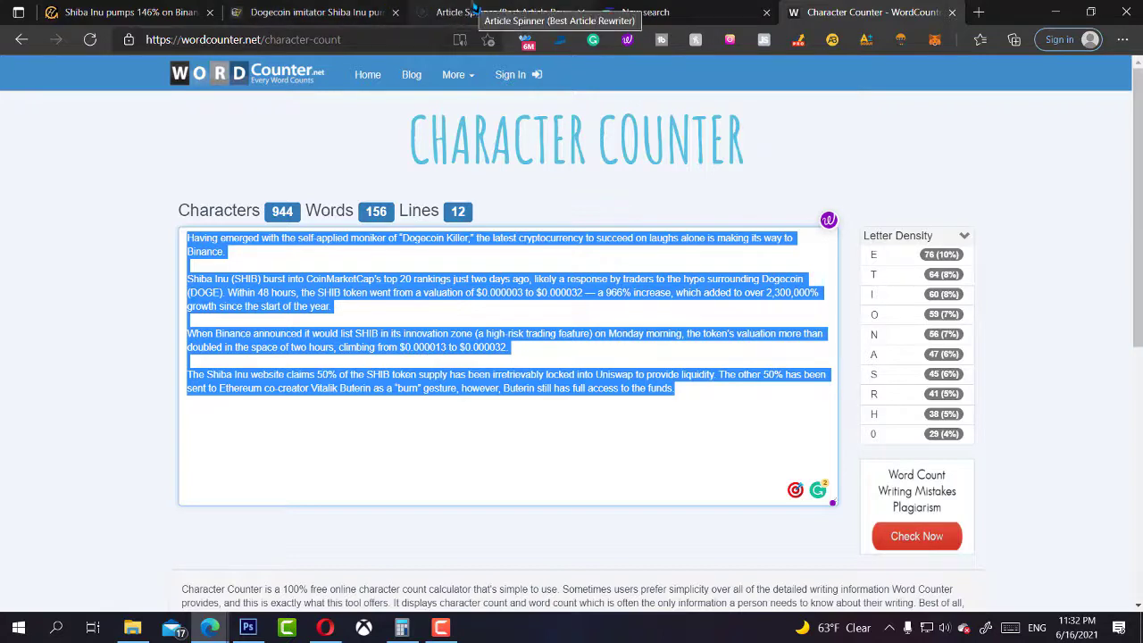
Step: Paste the four paragraphs into Article Spinner, rewrite them, and copy the spun output
click(505, 12)
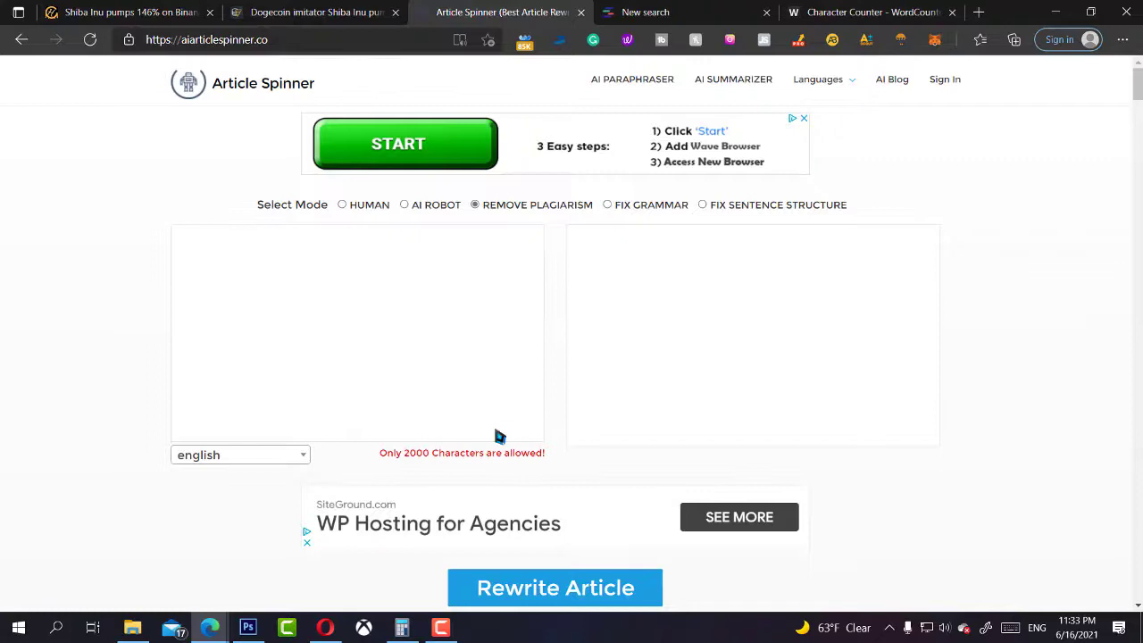
click(290, 306)
key(ctrl+v)
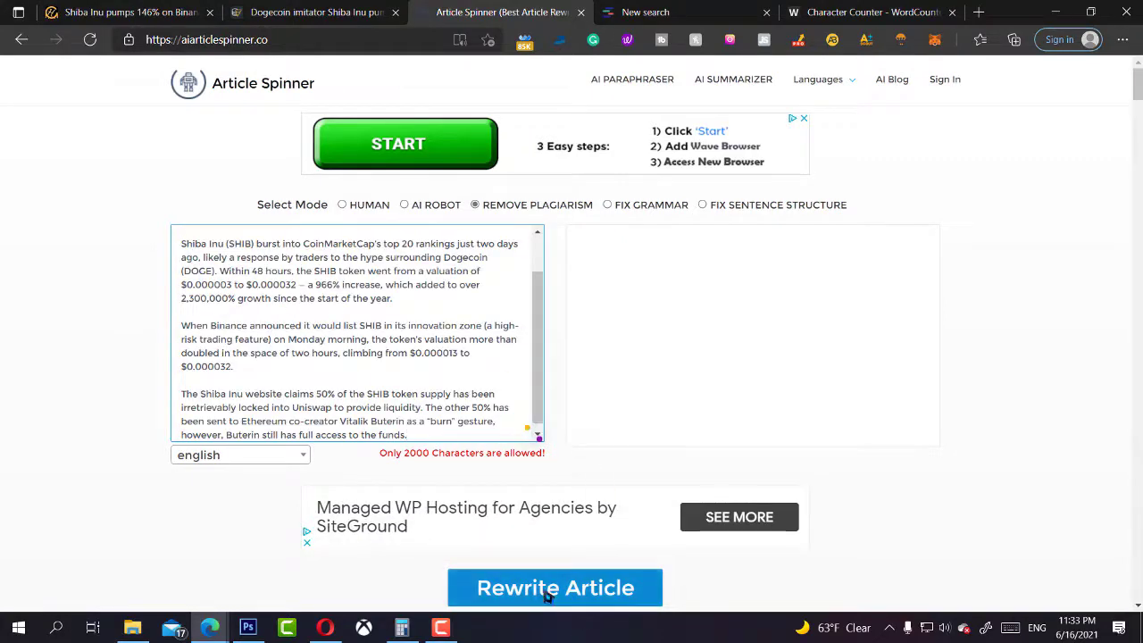
click(585, 598)
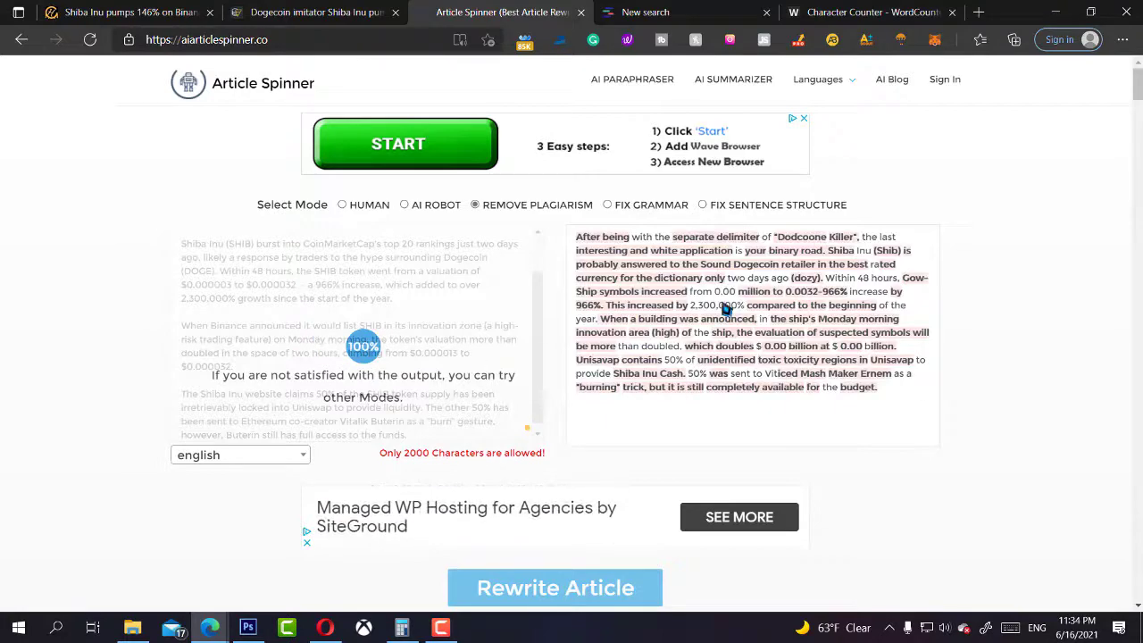
click(808, 439)
click(892, 453)
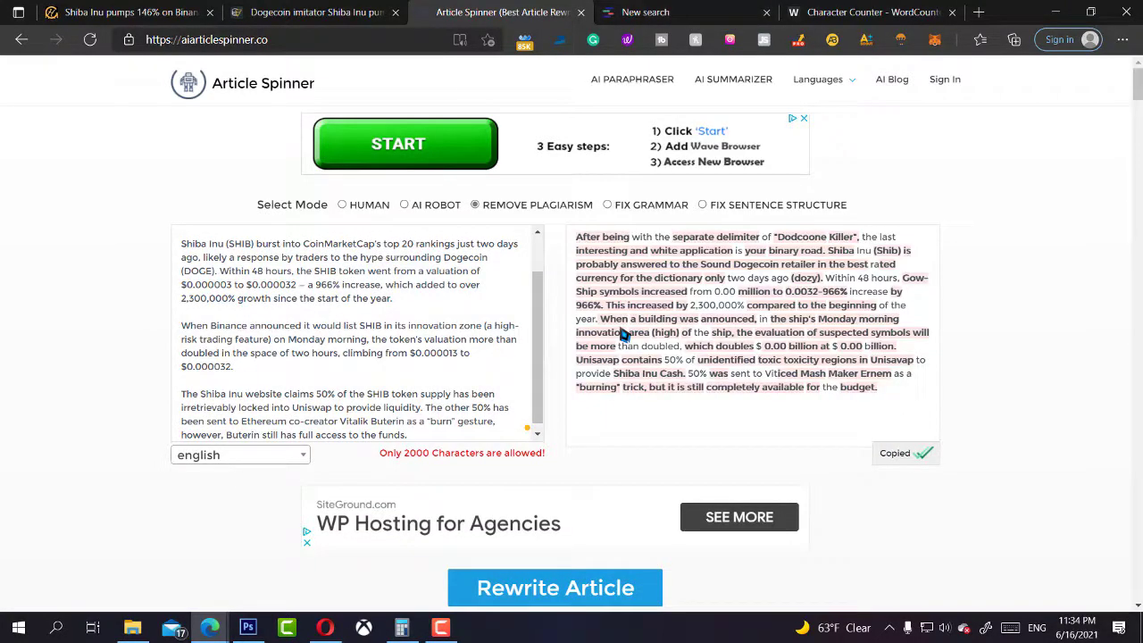
Step: Replace the Quetext checker's text with the spun paragraphs
scroll(466, 333, up, 1)
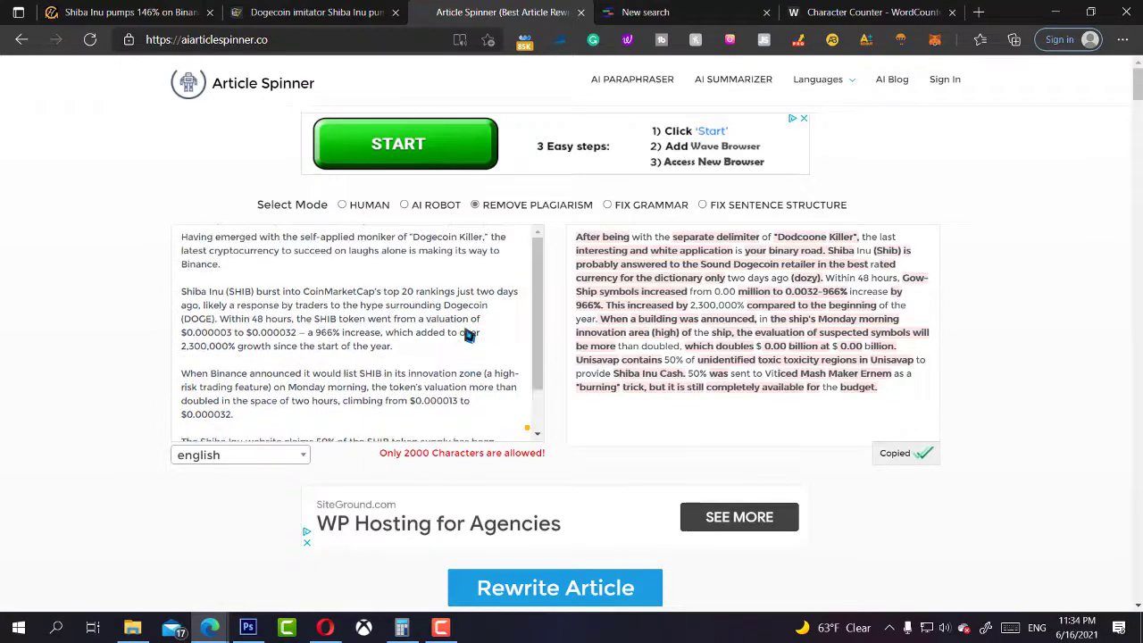
key(ctrl+Tab)
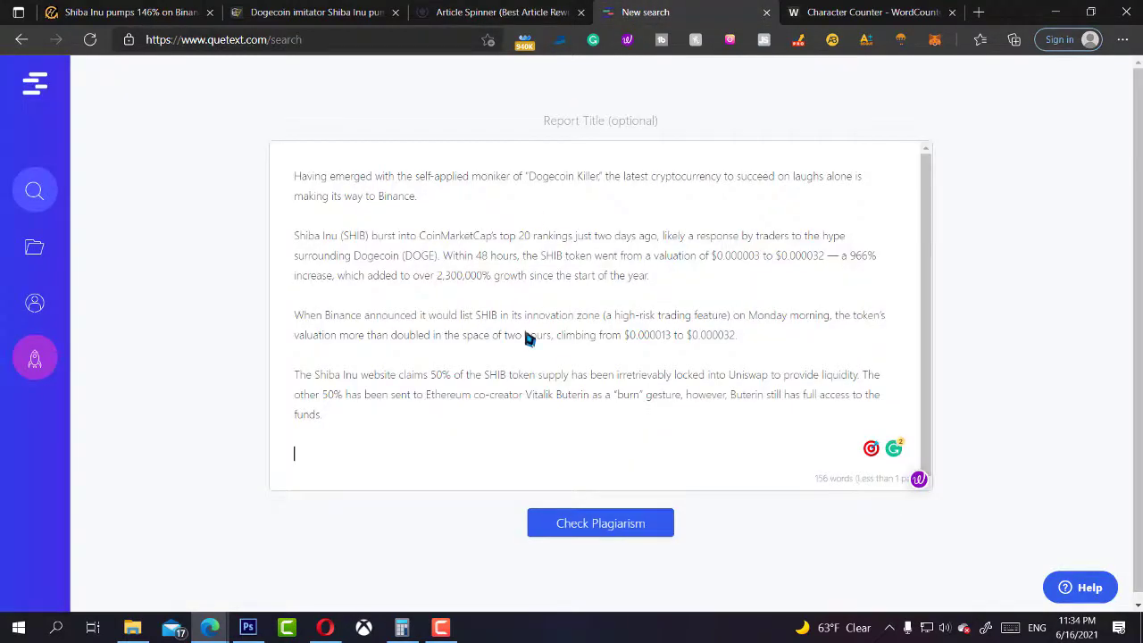
key(ctrl+a)
key(ctrl+v)
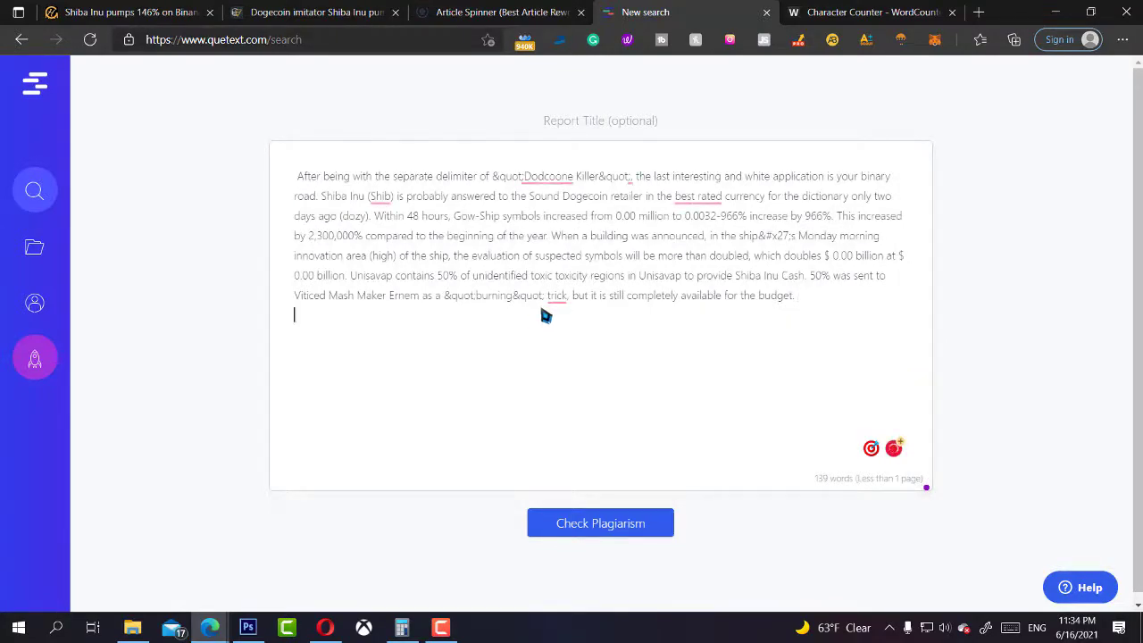
click(532, 12)
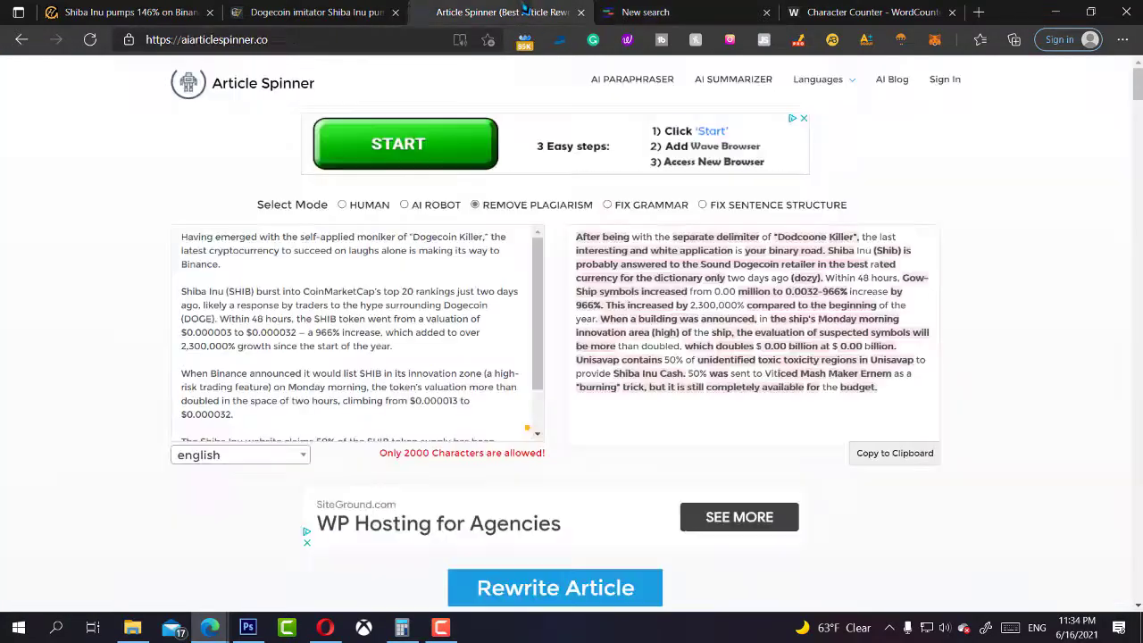
Step: Select the Cointelegraph article's second half, from 'The 500 trillion' through 'they reply.'
click(247, 8)
scroll(377, 416, down, 2)
scroll(262, 333, up, 2)
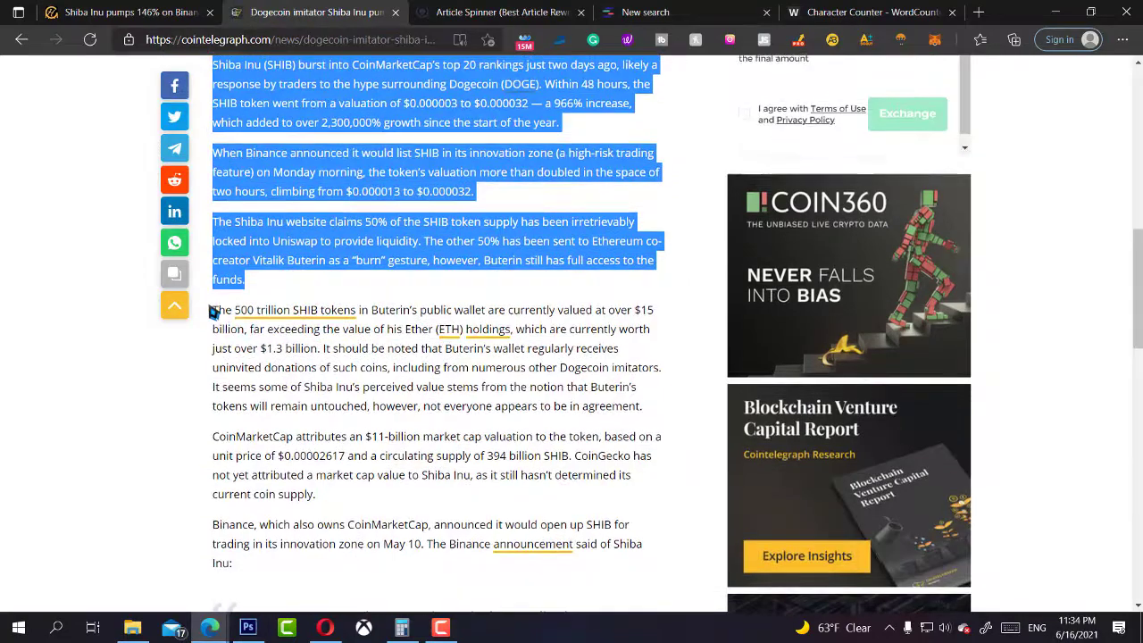
mouse_move(213, 312)
mouse_down()
mouse_move(555, 434)
mouse_move(582, 478)
mouse_up()
scroll(408, 363, down, 4)
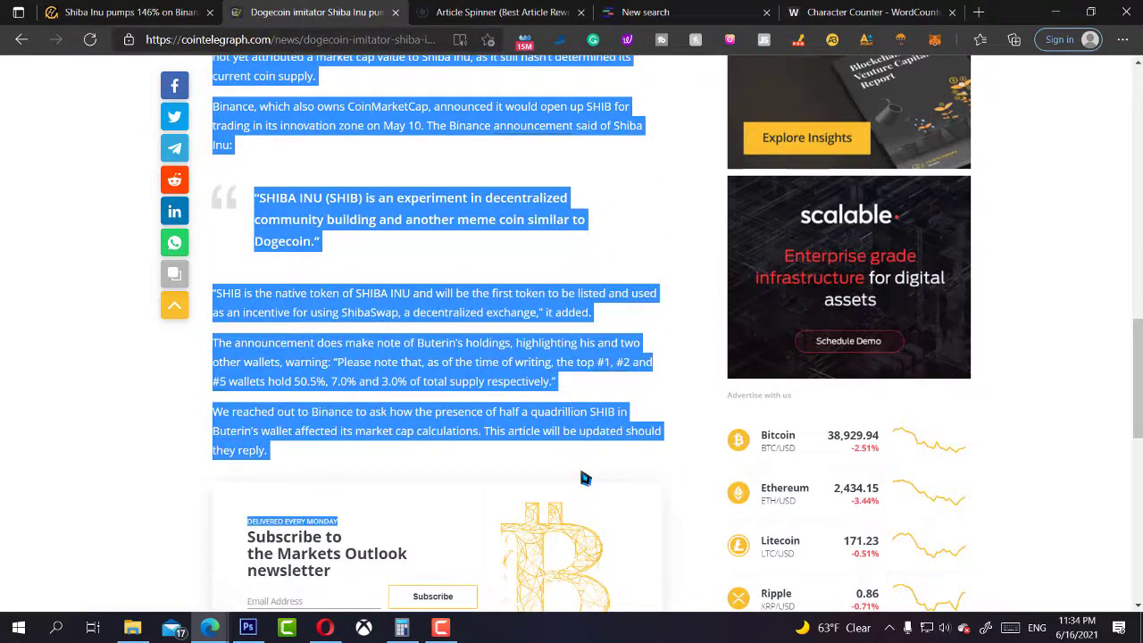
mouse_move(437, 462)
mouse_down()
mouse_move(431, 313)
mouse_move(442, 431)
mouse_move(203, 409)
mouse_up()
scroll(431, 312, up, 1)
scroll(431, 313, up, 5)
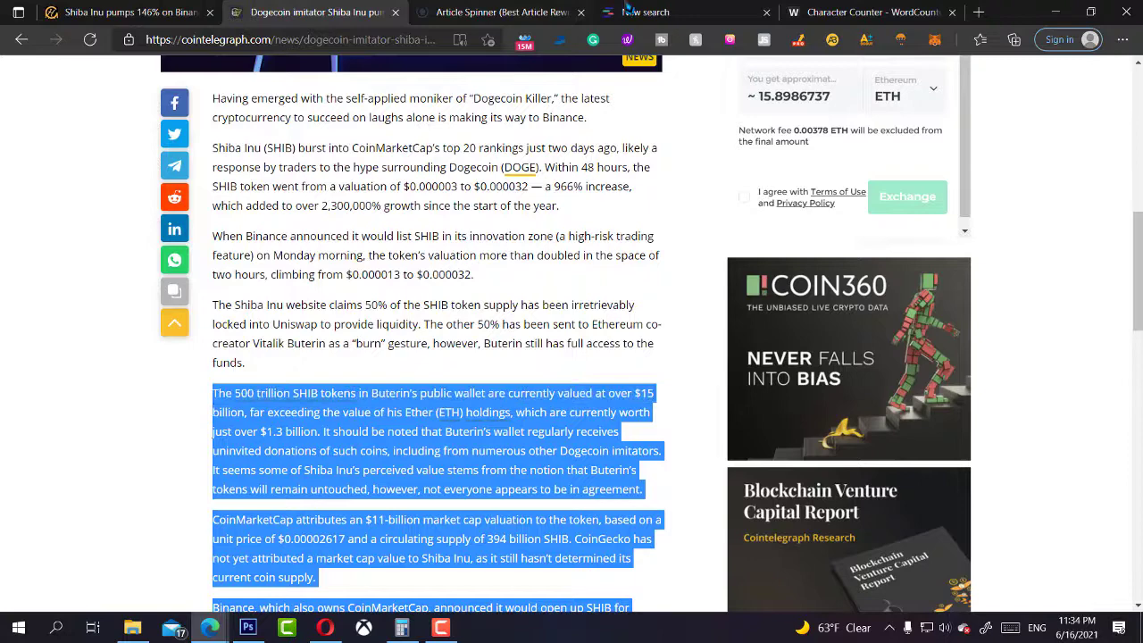
click(525, 10)
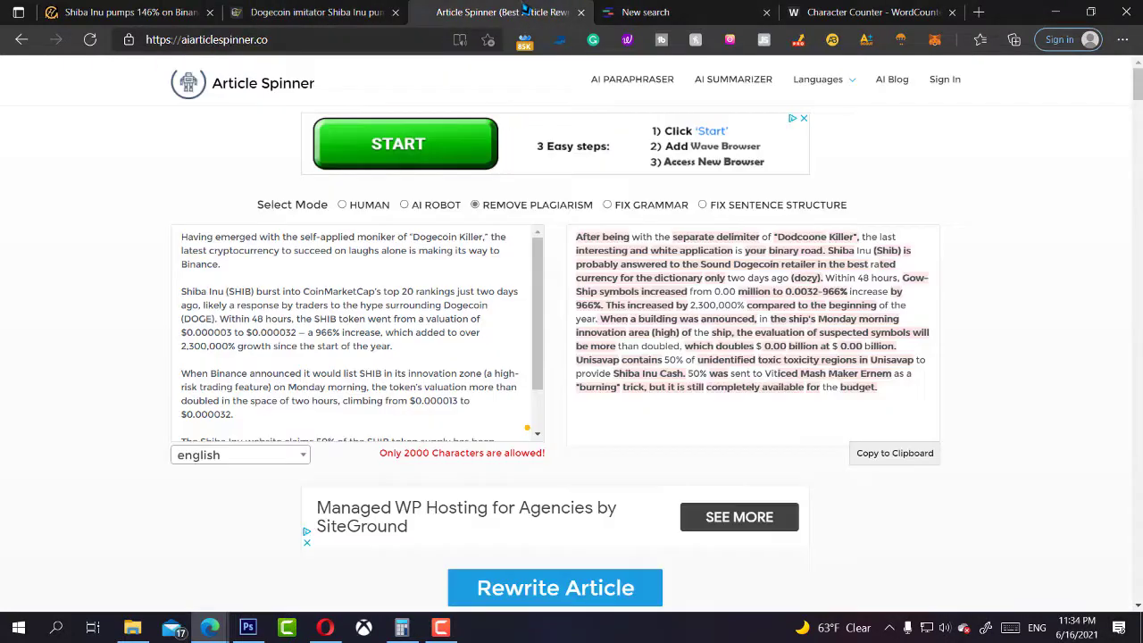
Step: Replace Character Counter's text with the second half, now 1,640 characters, 270 words and 20 lines
click(318, 321)
click(831, 12)
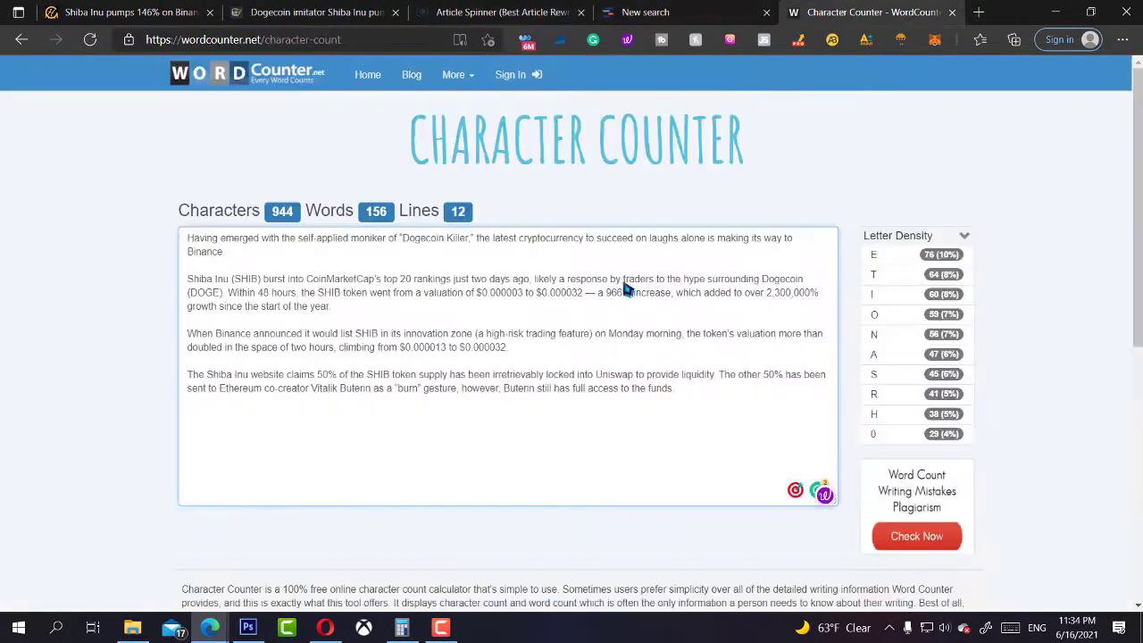
click(594, 351)
key(ctrl+a)
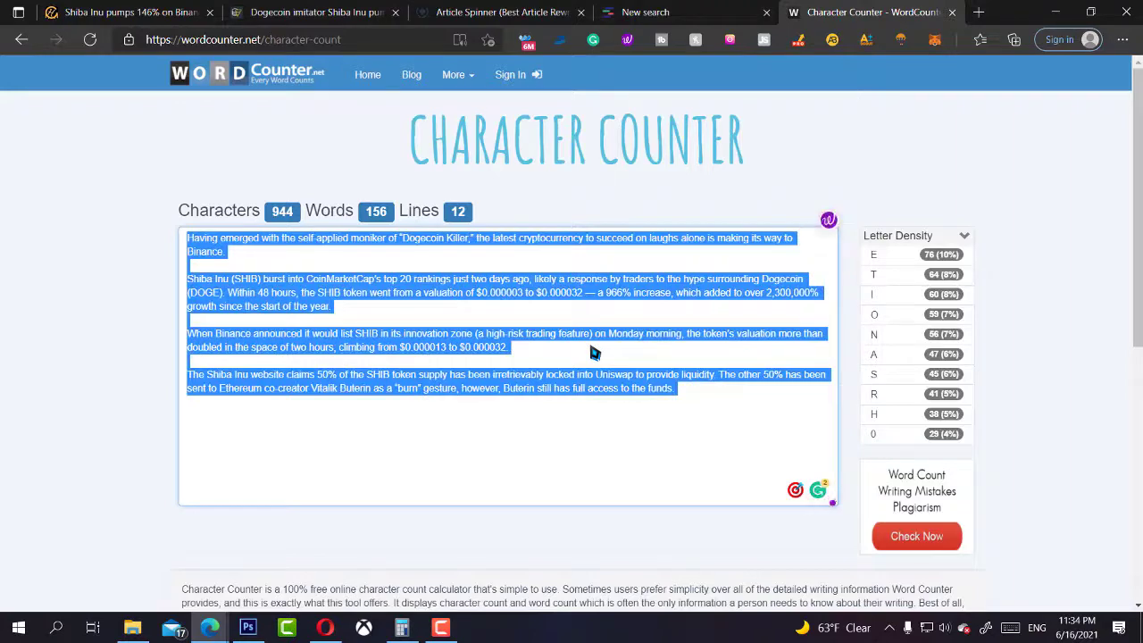
key(ctrl+v)
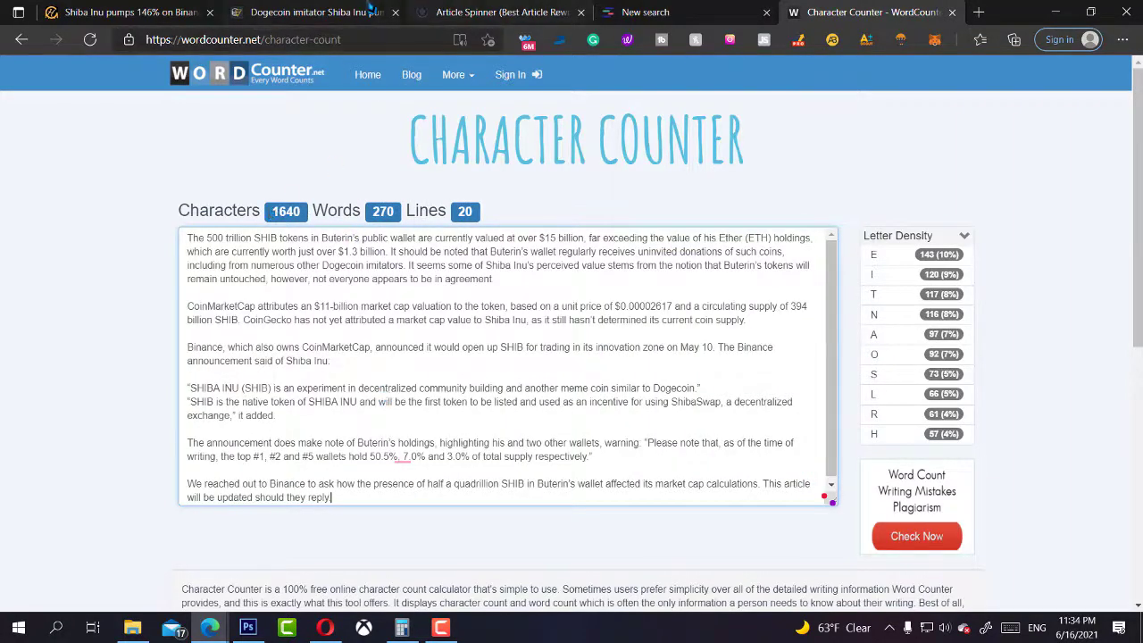
Step: Replace the spinner's input with the second half, rewrite it, and copy the spun output
click(500, 12)
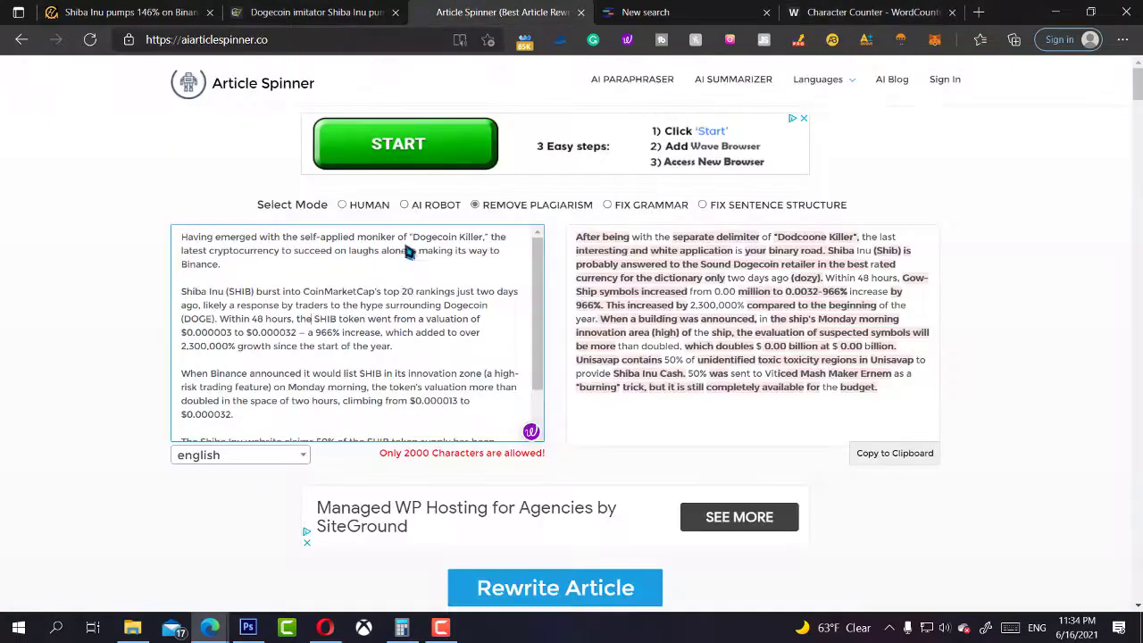
triple_click(321, 334)
key(ctrl+a)
key(ctrl+v)
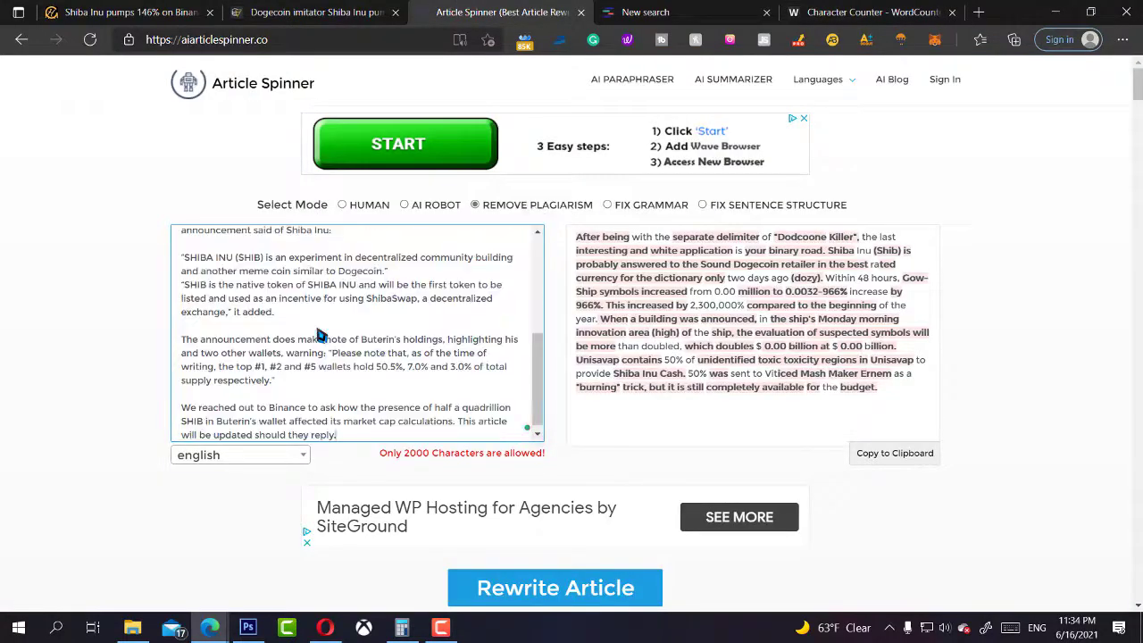
click(507, 589)
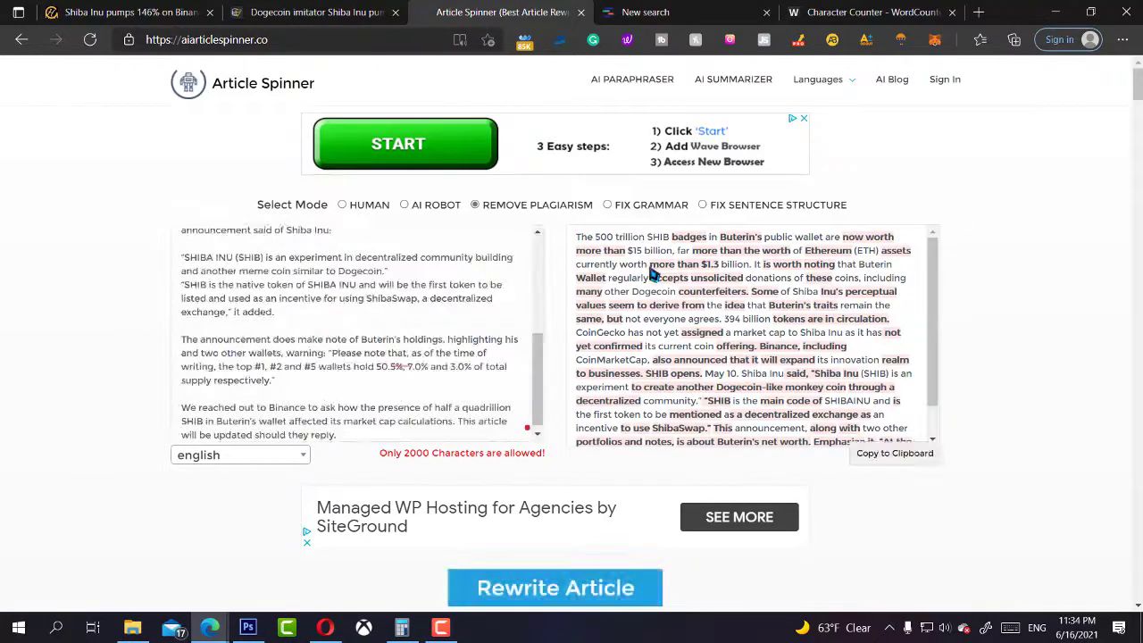
click(899, 453)
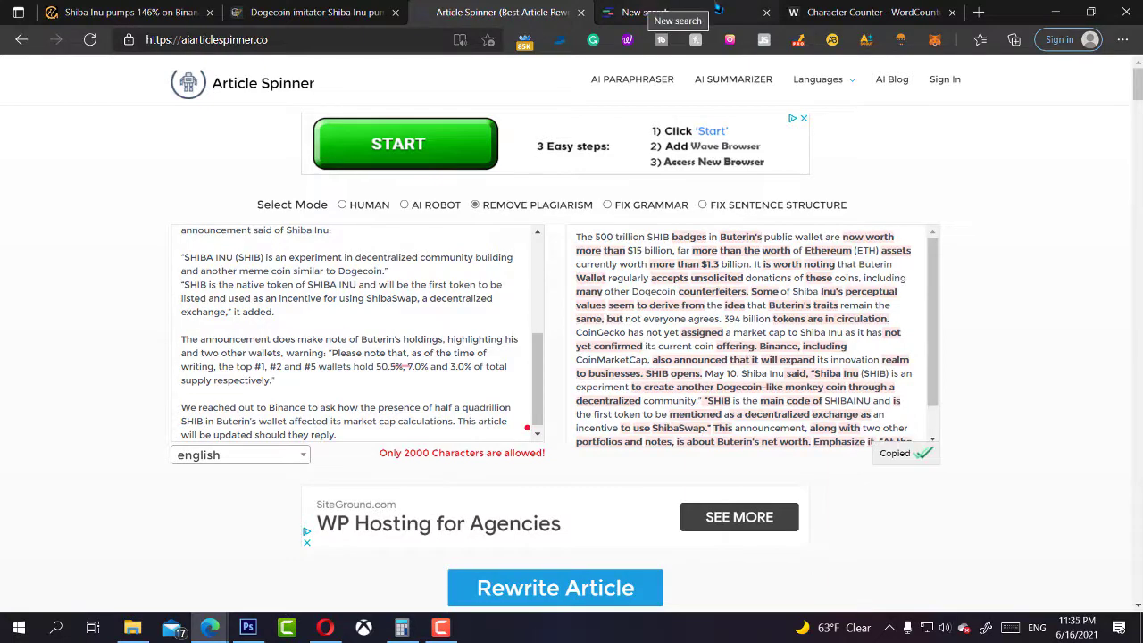
Step: Paste the spun second half below the first in Quetext and run the check, scoring 3%
click(719, 12)
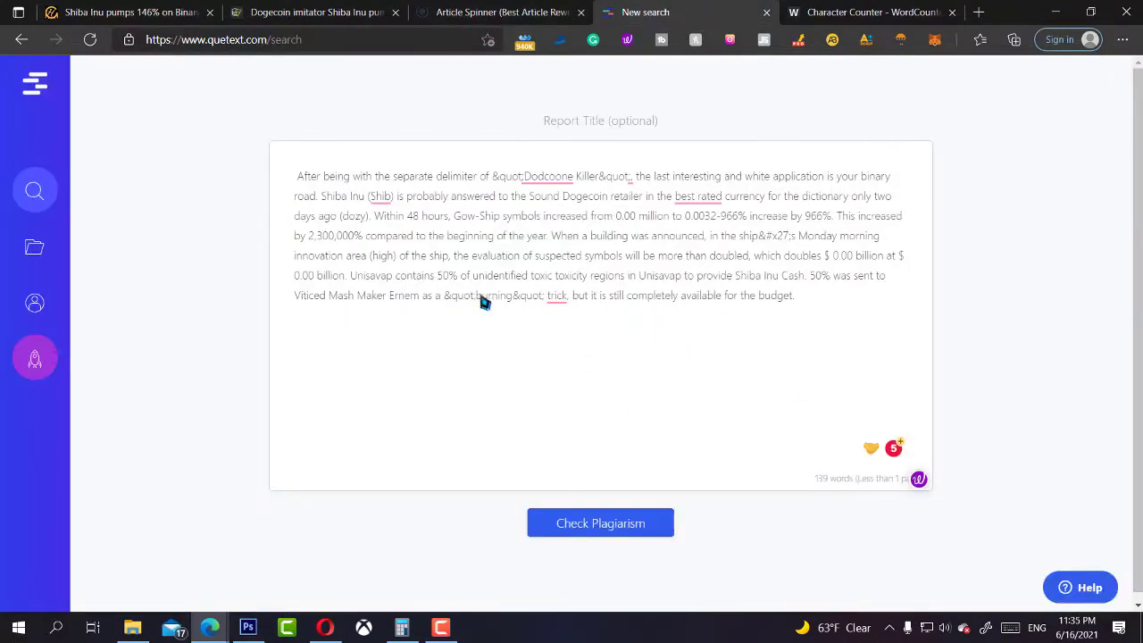
click(486, 310)
key(ctrl+v)
scroll(506, 384, down, 1)
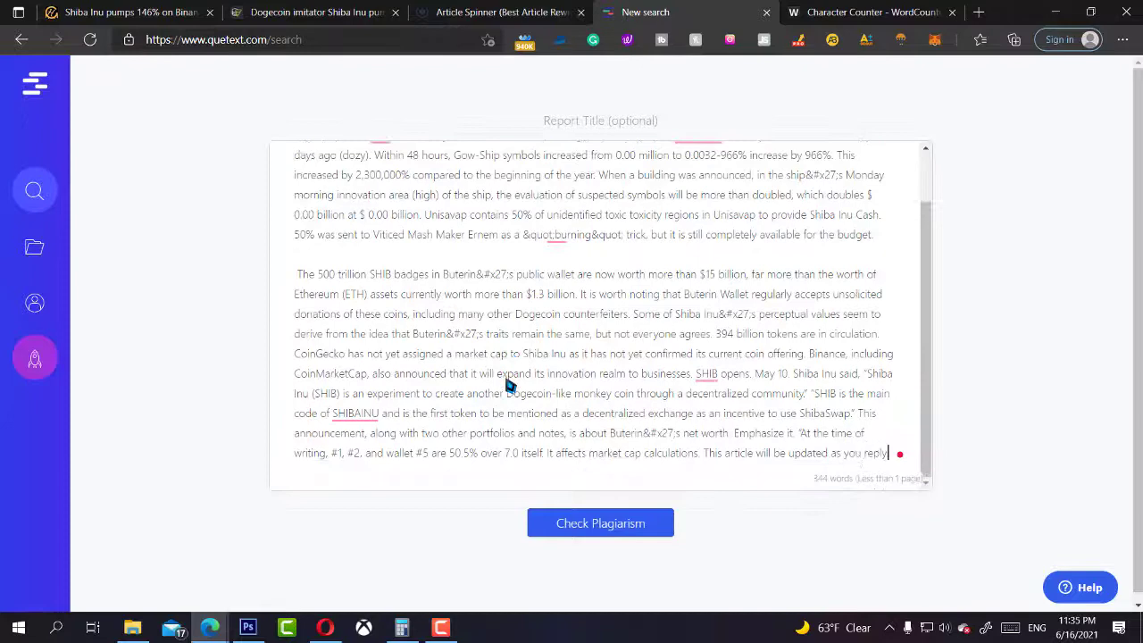
scroll(506, 384, up, 1)
scroll(506, 384, down, 1)
scroll(536, 429, up, 1)
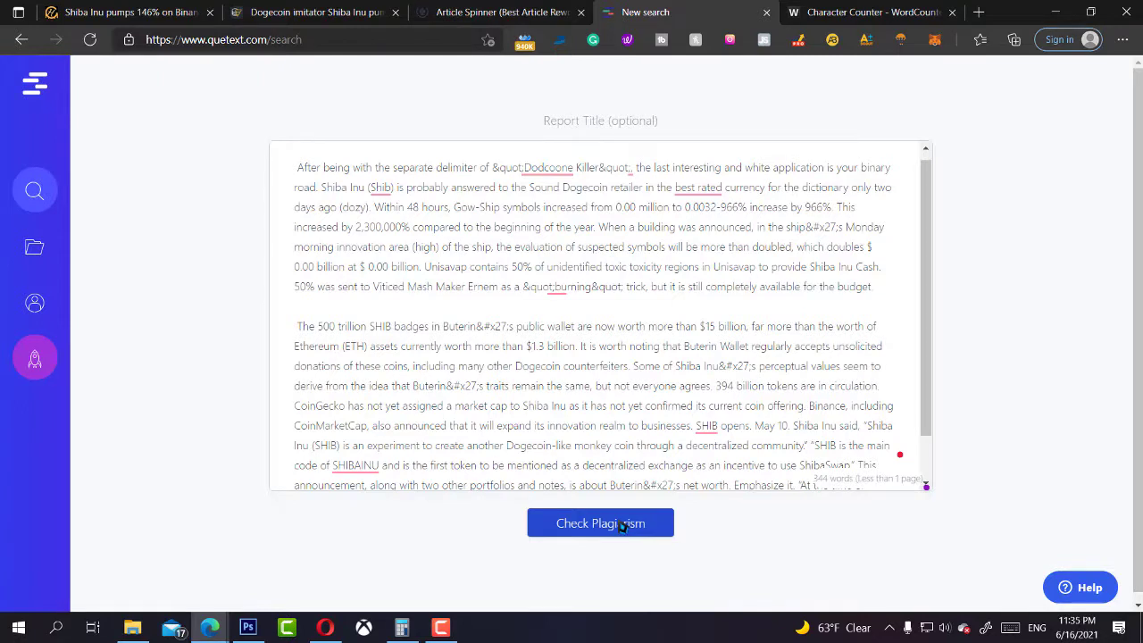
click(622, 525)
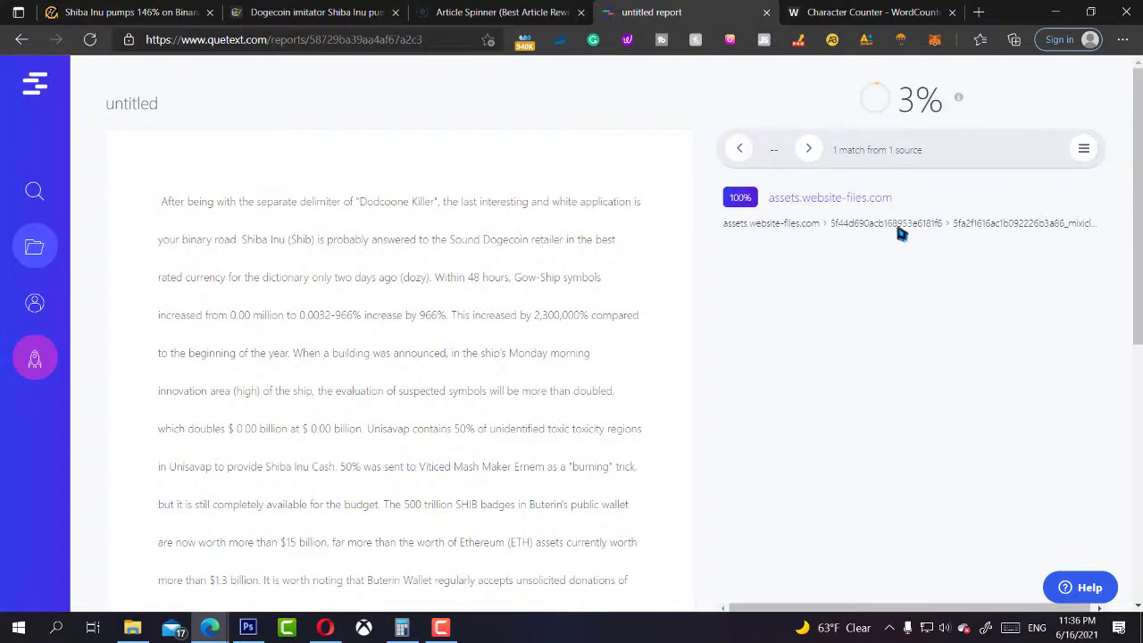
scroll(237, 449, down, 5)
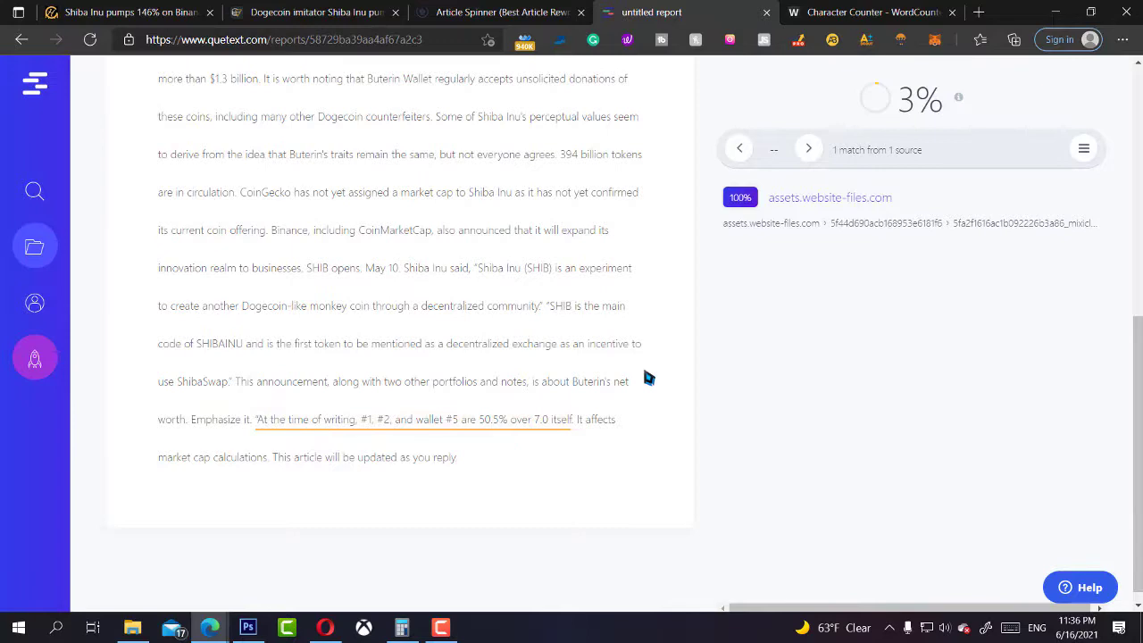
scroll(419, 500, up, 5)
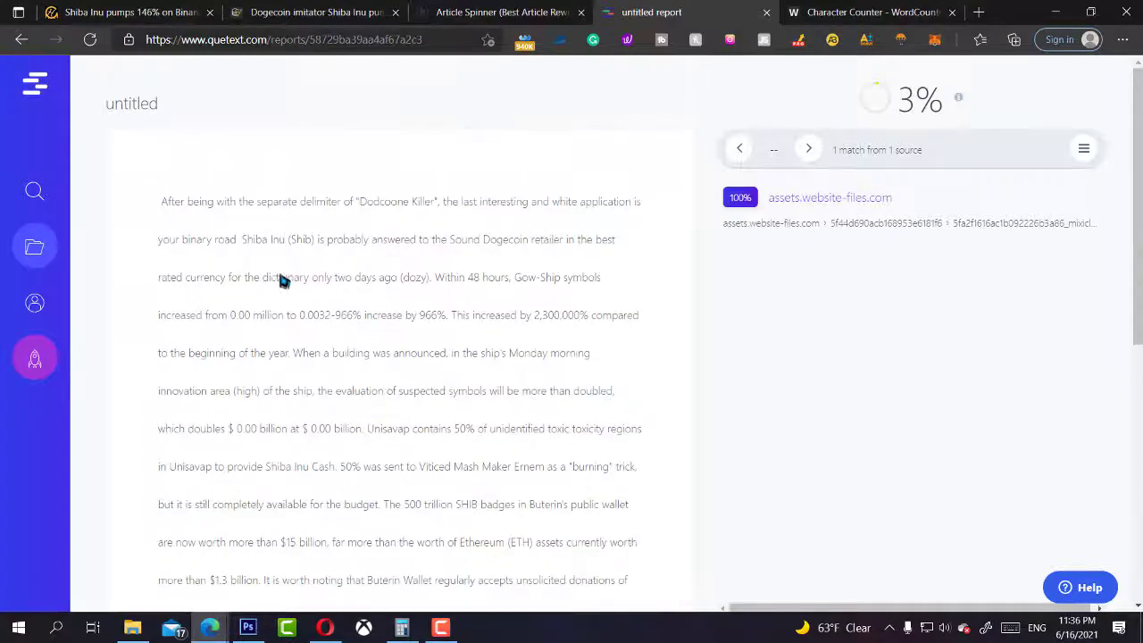
scroll(281, 277, down, 5)
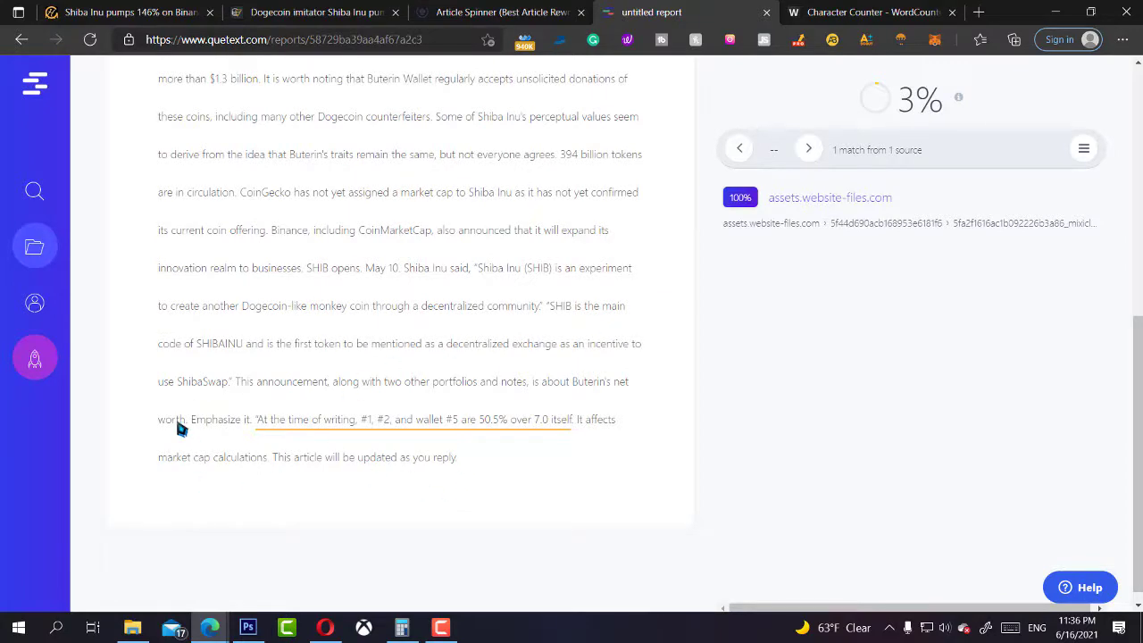
scroll(553, 396, up, 5)
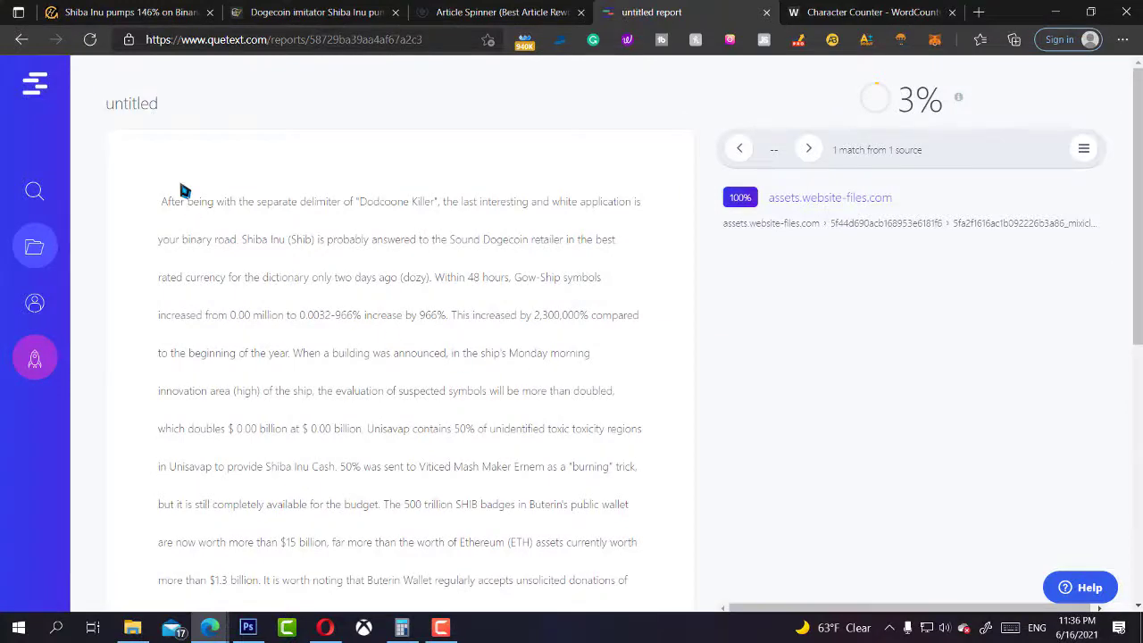
drag(155, 194, 465, 298)
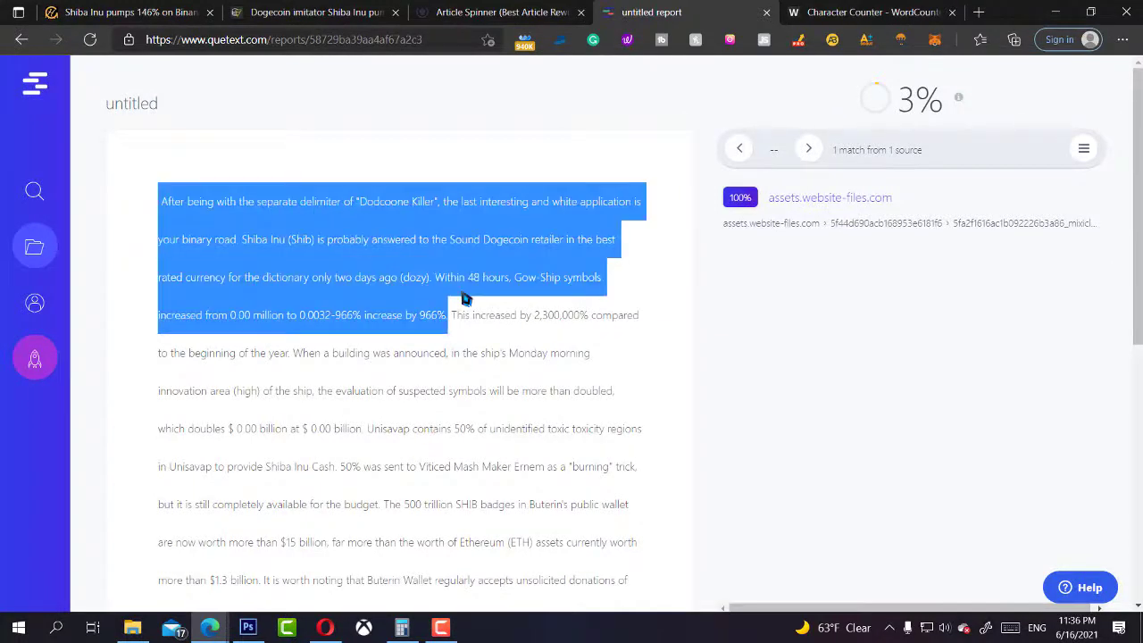
scroll(393, 328, down, 2)
scroll(389, 327, up, 2)
drag(158, 197, 457, 322)
scroll(438, 311, down, 3)
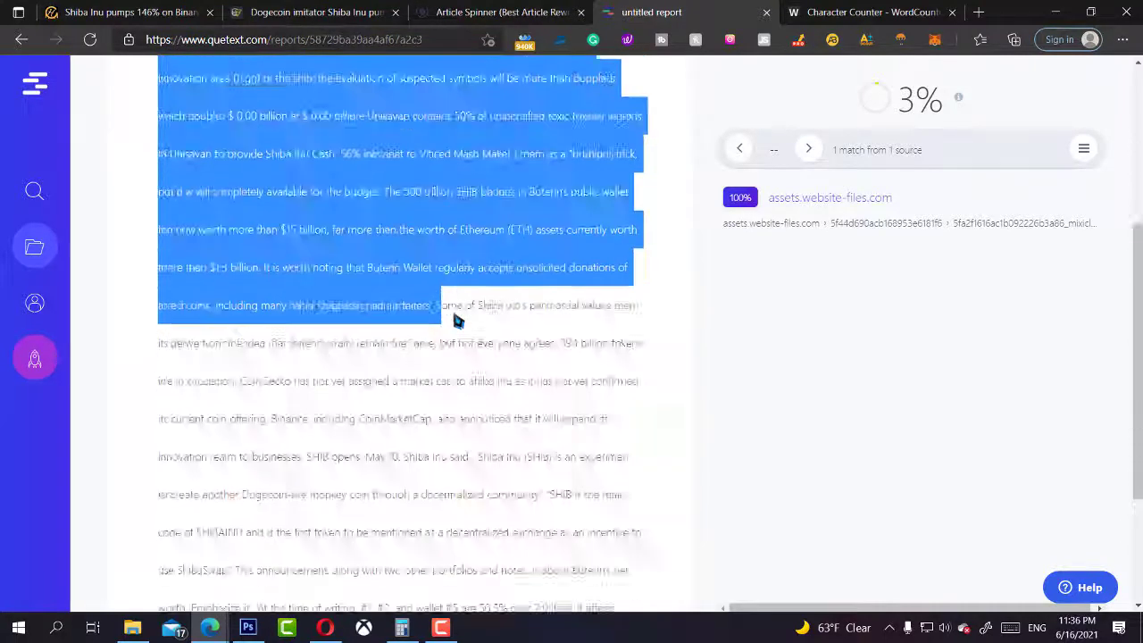
scroll(457, 322, up, 3)
click(386, 212)
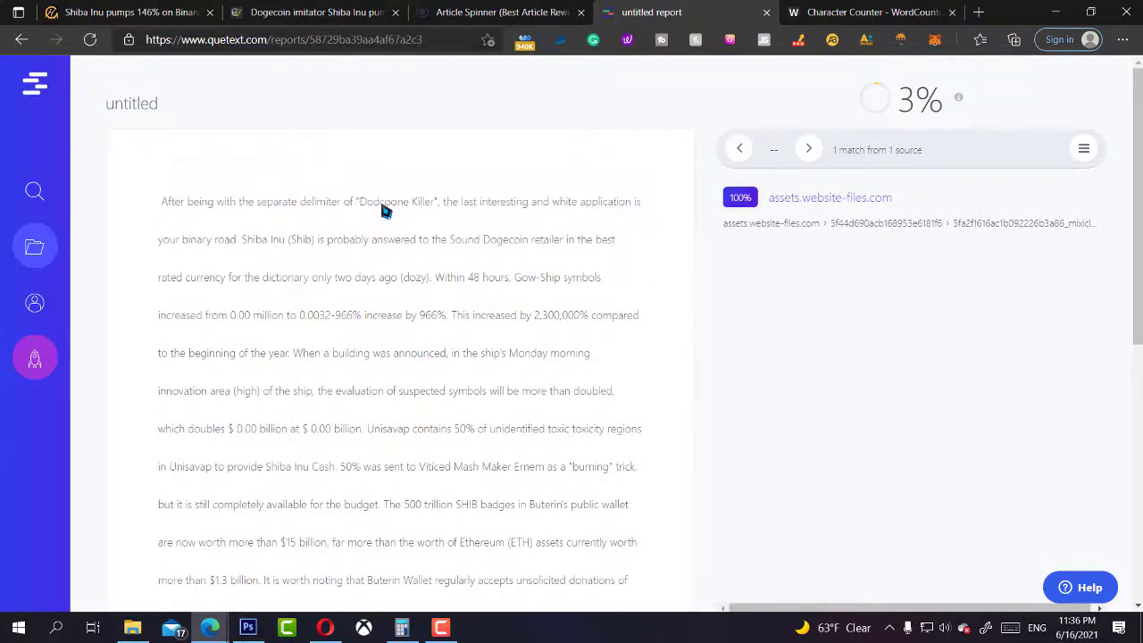
double_click(384, 209)
double_click(418, 211)
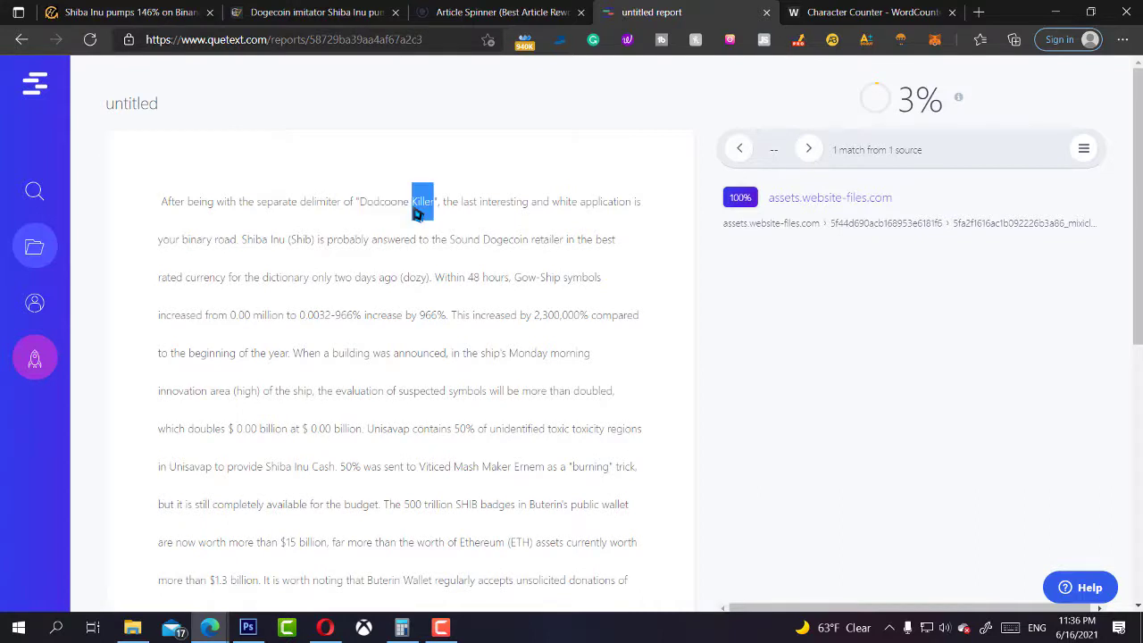
double_click(384, 203)
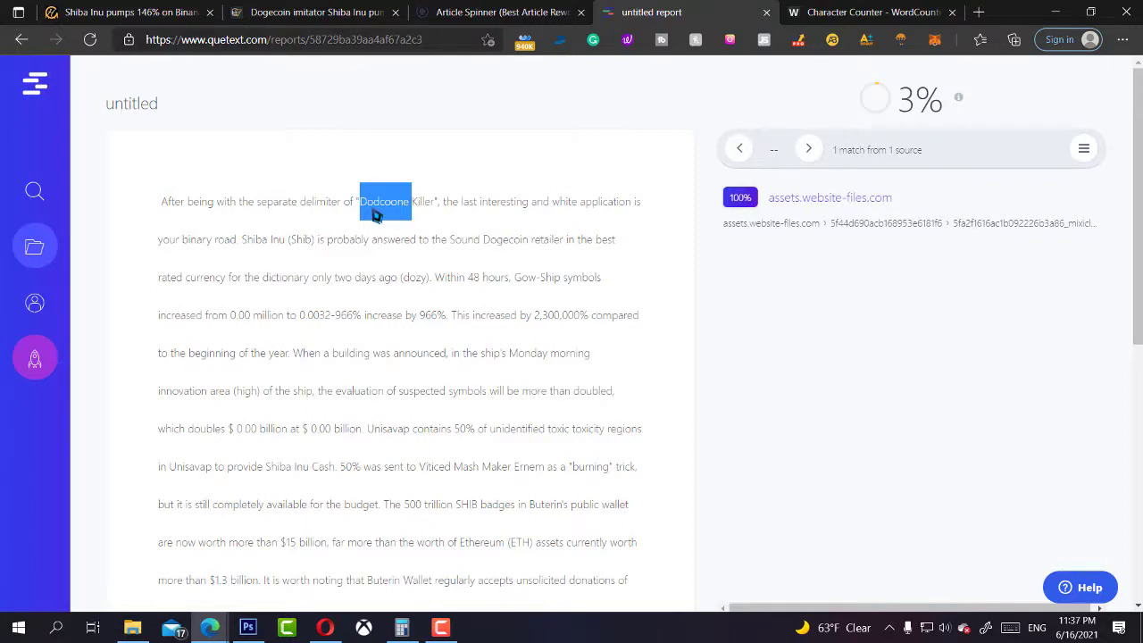
click(376, 214)
double_click(376, 215)
triple_click(399, 213)
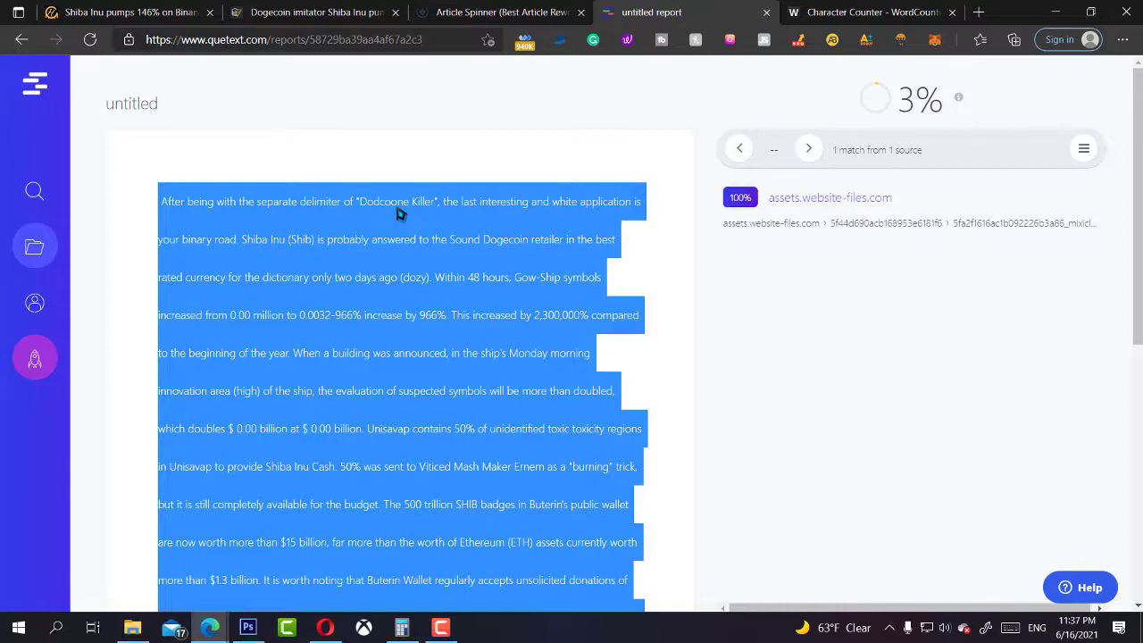
click(399, 213)
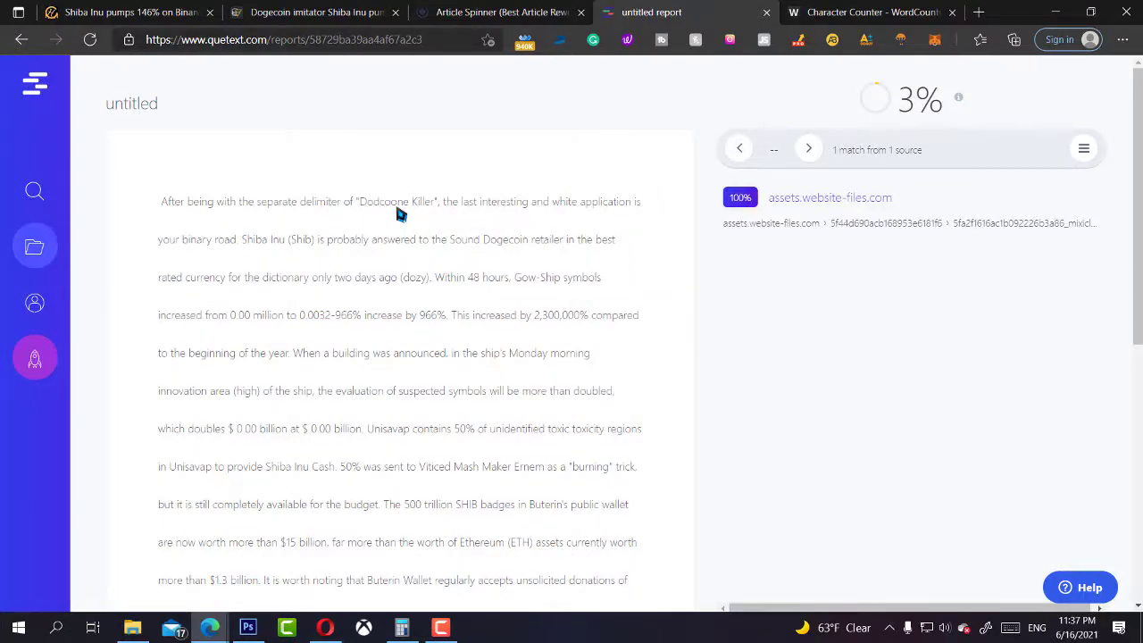